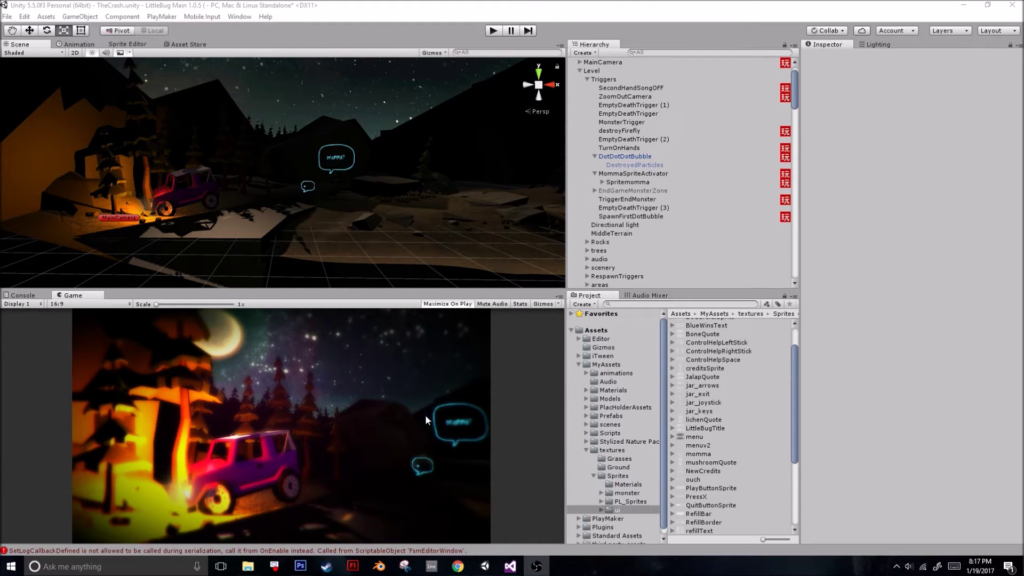
Preview and stop the game scene, then start a new ActionScript 3.0 document in Flash
left_click(493, 31)
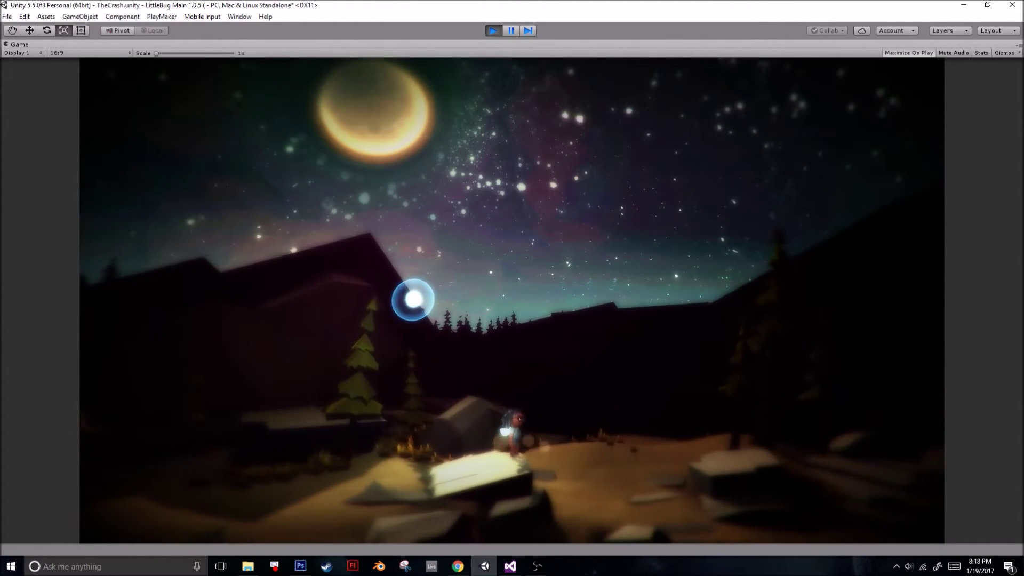
left_click(496, 31)
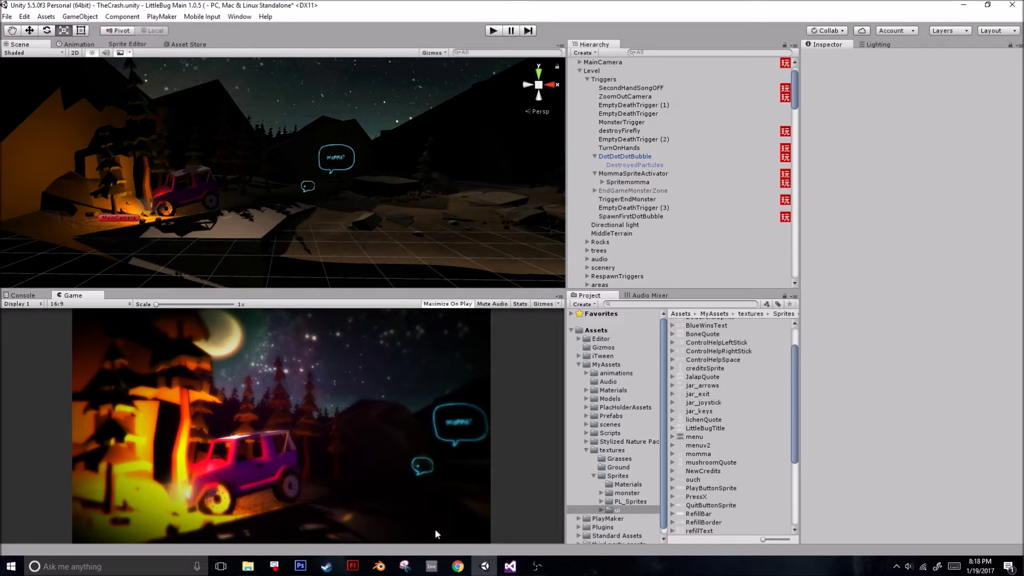
left_click(353, 566)
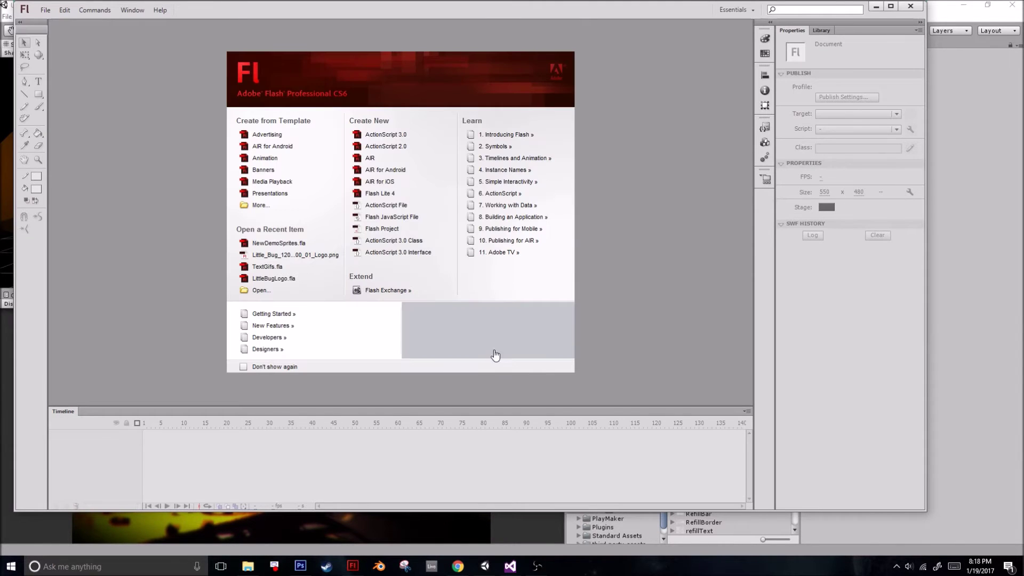
left_click(386, 134)
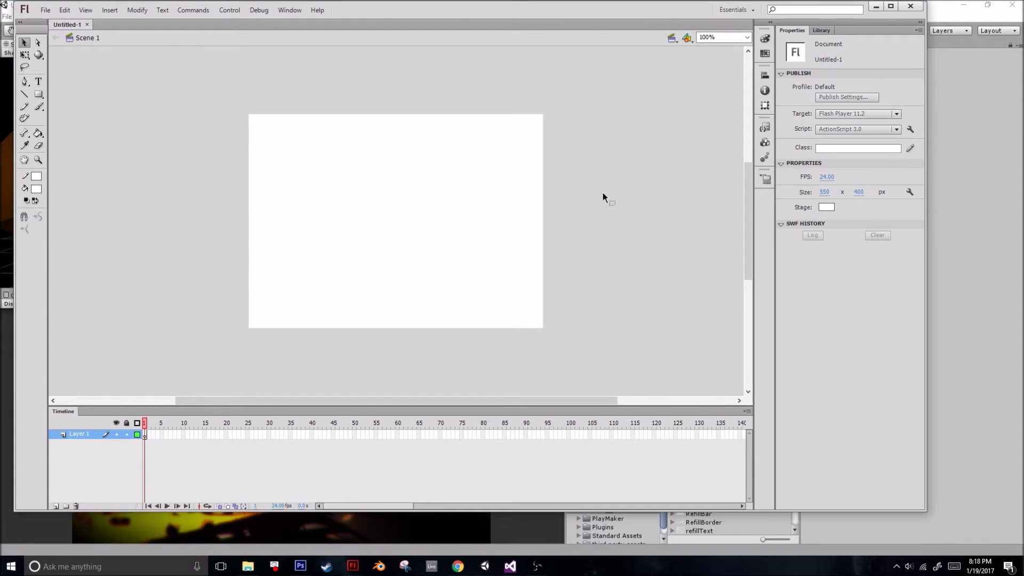
left_click(828, 207)
Make the stage background black and select the Brush tool at its largest size
left_click(835, 226)
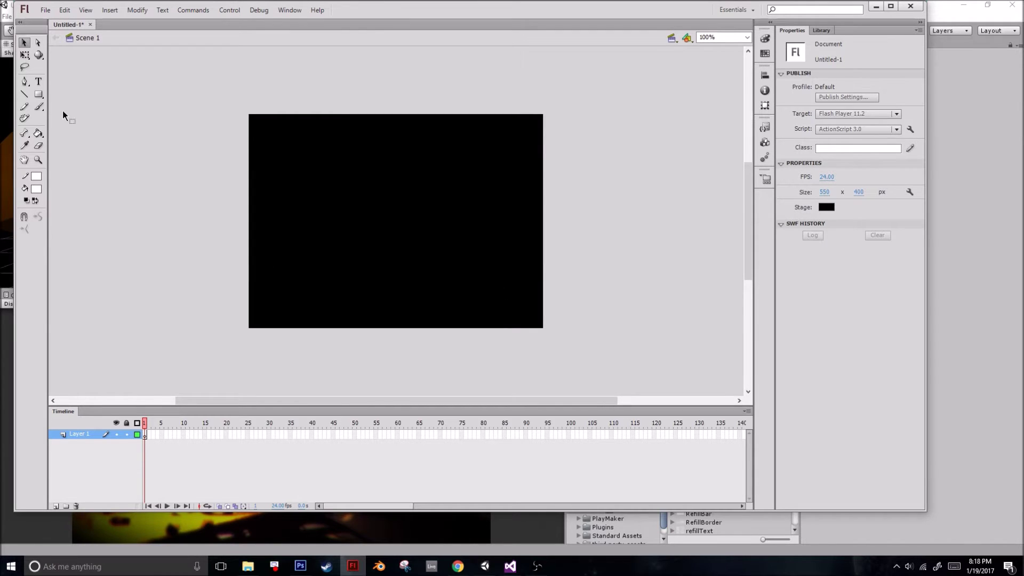
left_click(39, 107)
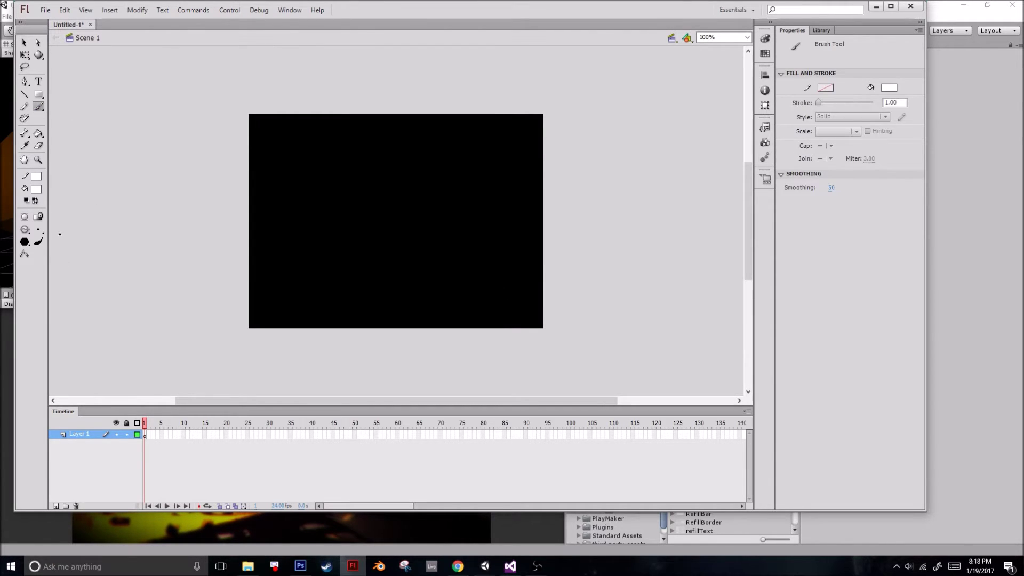
left_click(40, 233)
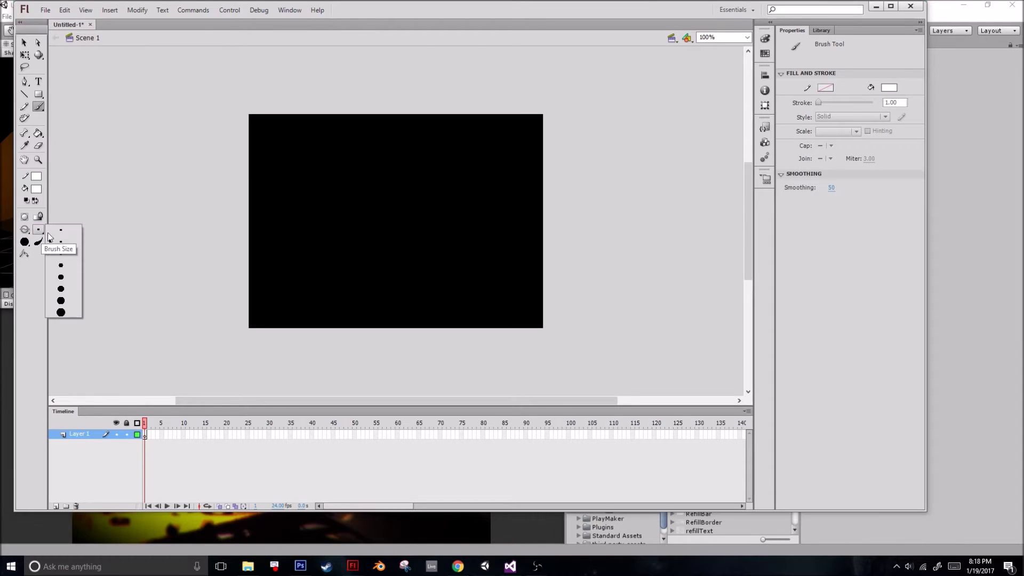
left_click(63, 313)
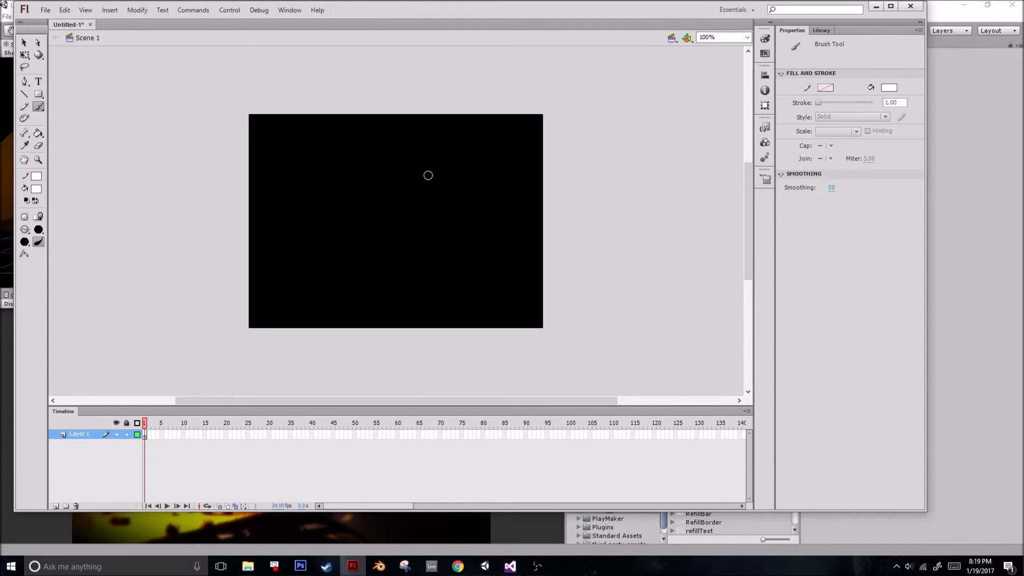
Zoom the stage to 200% and brush 'I CAN FEEL YOU' in white on the first line
key("ctrl+=")
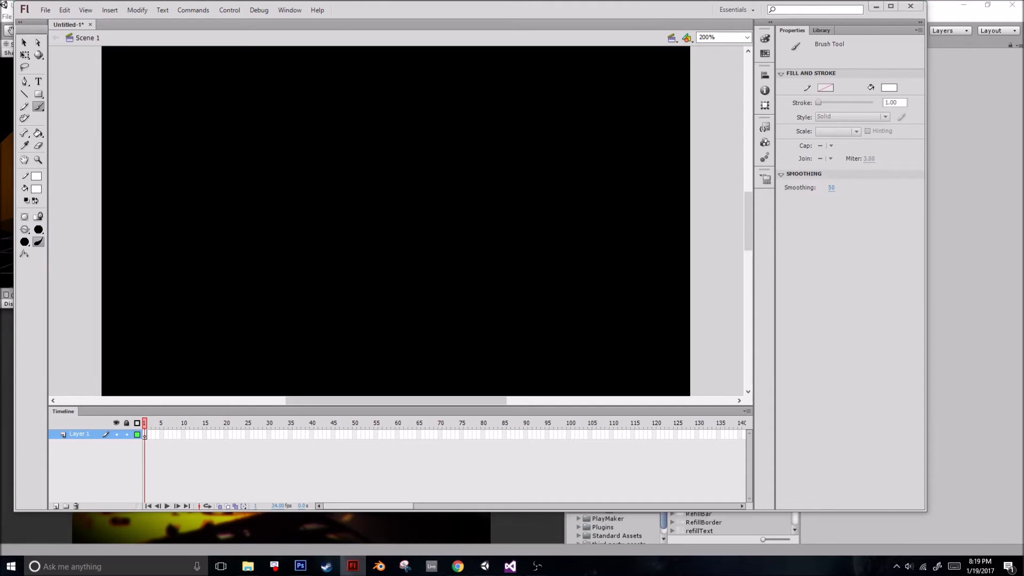
key("alt+Tab")
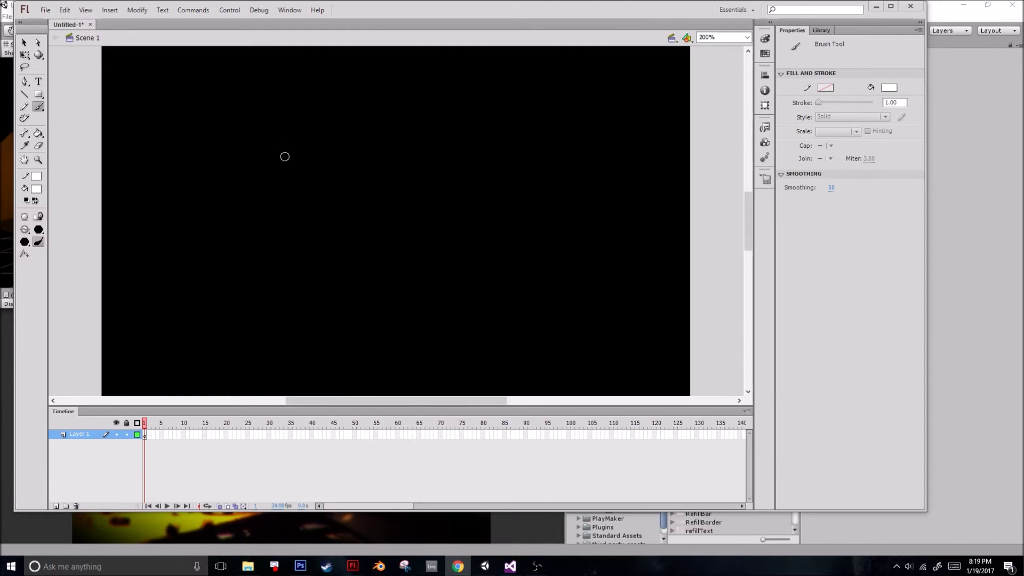
left_click_drag(282, 138, 287, 195)
mouse_move(325, 162)
left_mouse_down()
mouse_move(323, 196)
mouse_move(361, 187)
mouse_move(376, 140)
left_mouse_up()
mouse_move(399, 137)
left_mouse_down()
mouse_move(401, 192)
mouse_move(417, 134)
left_mouse_up()
left_click_drag(421, 170, 425, 192)
mouse_move(433, 137)
left_mouse_down()
mouse_move(434, 190)
mouse_move(446, 133)
left_mouse_up()
left_click_drag(455, 133, 468, 194)
left_click_drag(505, 134, 489, 190)
left_click_drag(513, 166, 511, 181)
Brush 'IN MY THOUGHTS' in white as the second line of lettering
left_click_drag(525, 135, 542, 135)
mouse_move(289, 223)
left_mouse_down()
mouse_move(290, 264)
mouse_move(368, 232)
left_mouse_up()
left_click_drag(384, 225, 373, 266)
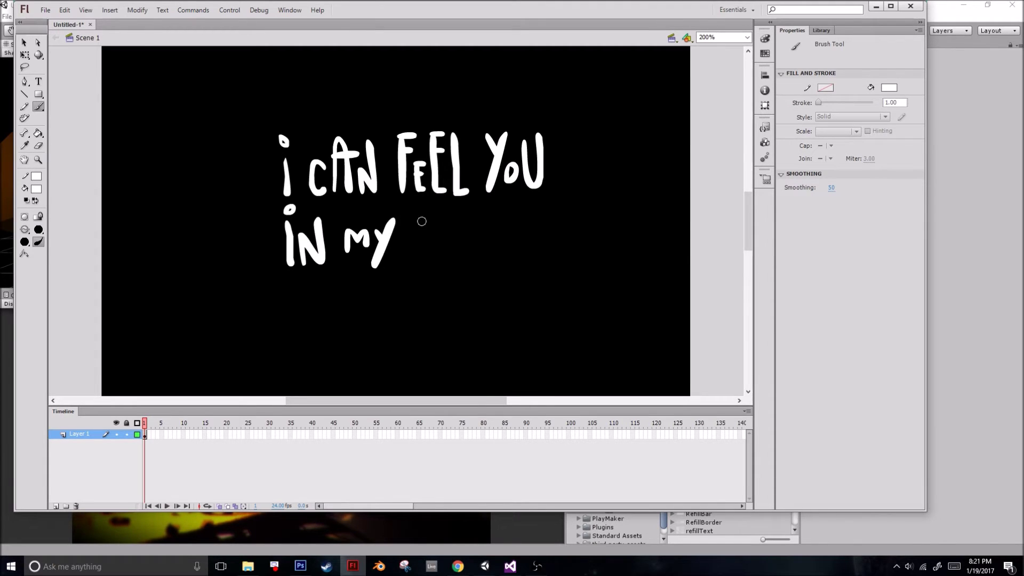
mouse_move(416, 219)
left_mouse_down()
mouse_move(445, 244)
mouse_move(448, 216)
left_mouse_up()
mouse_move(460, 256)
left_mouse_down()
mouse_move(468, 219)
mouse_move(462, 261)
left_mouse_up()
left_click_drag(478, 219, 495, 219)
mouse_move(513, 221)
left_mouse_down()
mouse_move(507, 243)
mouse_move(525, 260)
left_mouse_up()
left_click_drag(539, 206, 539, 260)
left_click_drag(543, 220, 554, 261)
left_click_drag(575, 222, 565, 258)
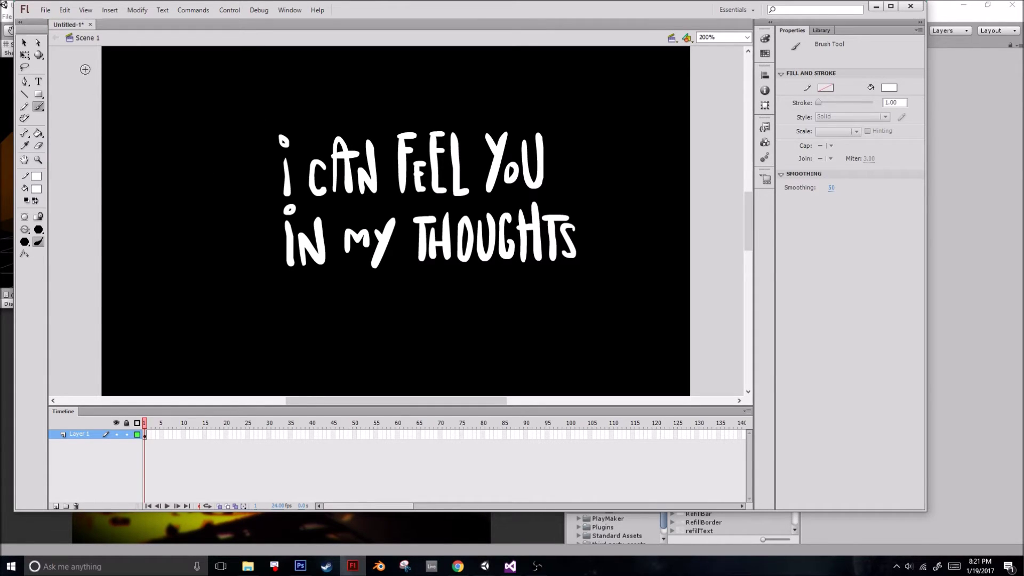
left_click(24, 42)
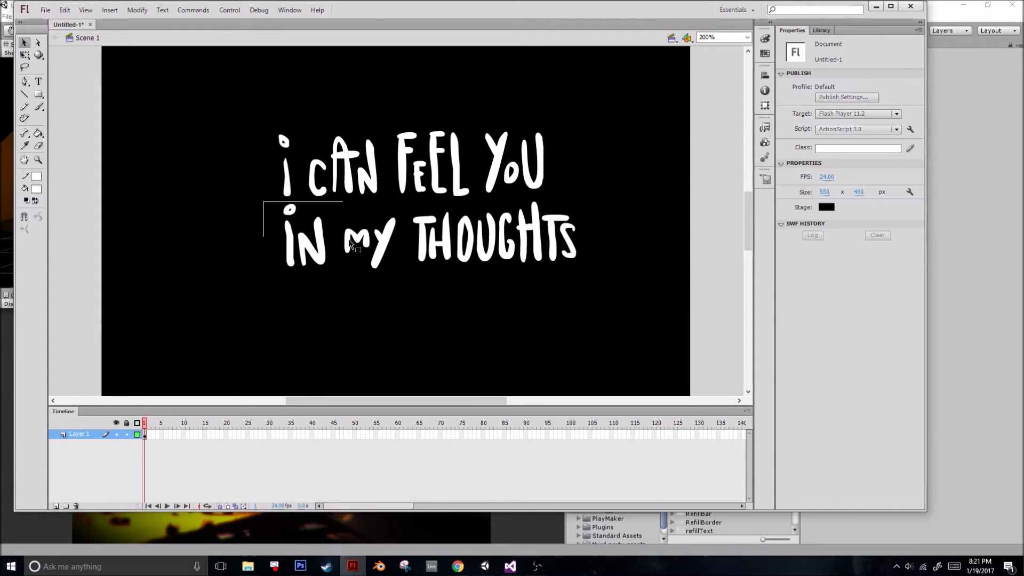
Shift the IN MY THOUGHTS line left and brush a speech-bubble outline with a tail around the text
left_click_drag(351, 243, 611, 325)
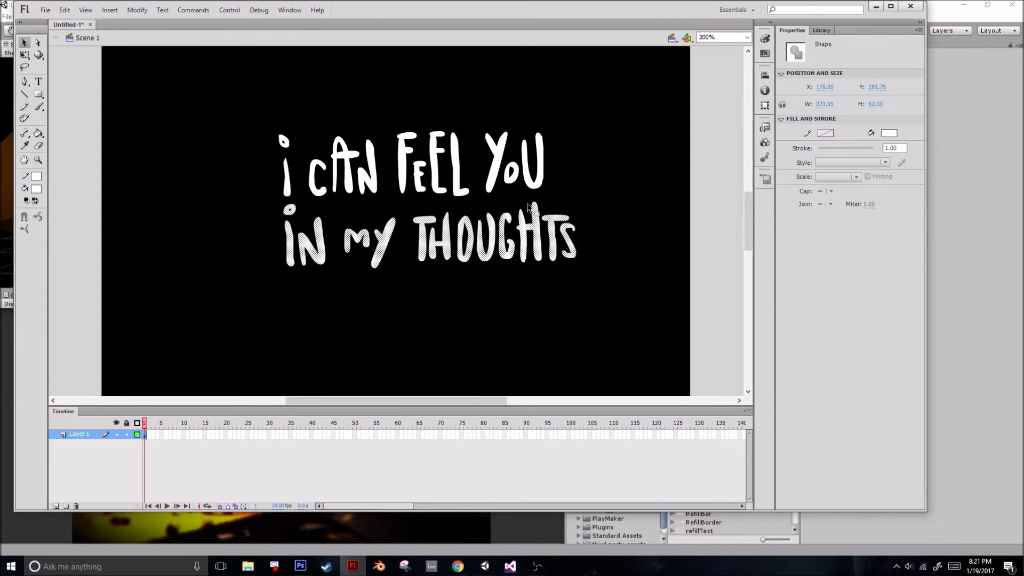
left_click_drag(536, 221, 518, 217)
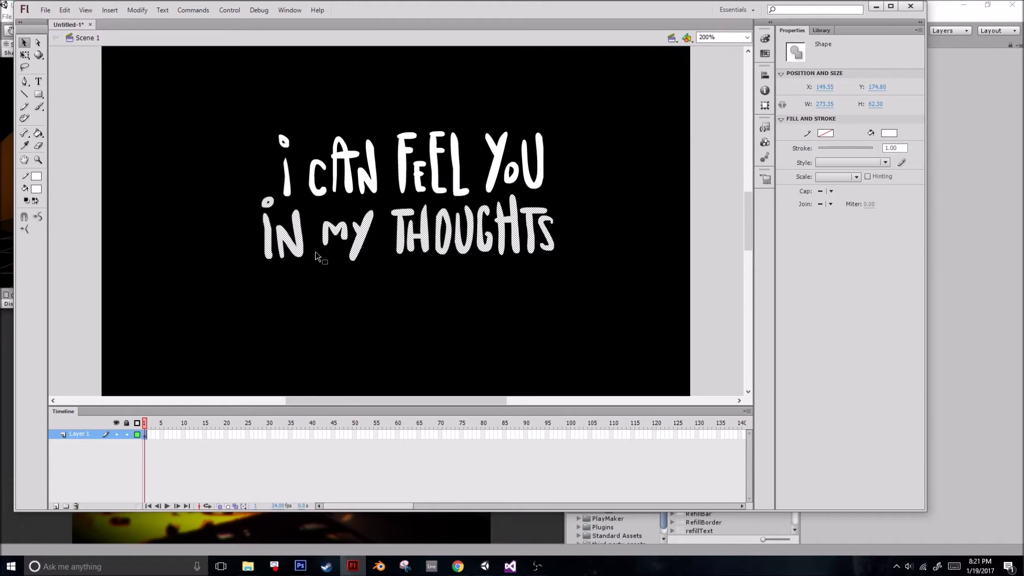
left_click(40, 106)
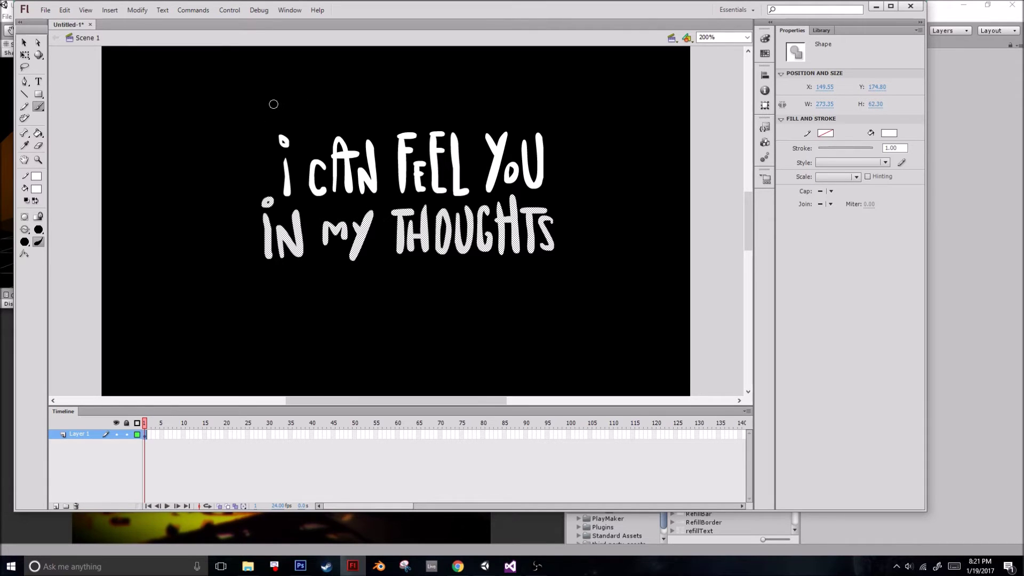
mouse_move(281, 102)
left_mouse_down()
mouse_move(234, 128)
mouse_move(219, 214)
mouse_move(239, 274)
mouse_move(281, 290)
mouse_move(279, 340)
mouse_move(325, 316)
mouse_move(499, 294)
mouse_move(597, 136)
mouse_move(336, 293)
mouse_move(580, 273)
mouse_move(544, 109)
mouse_move(274, 104)
left_mouse_up()
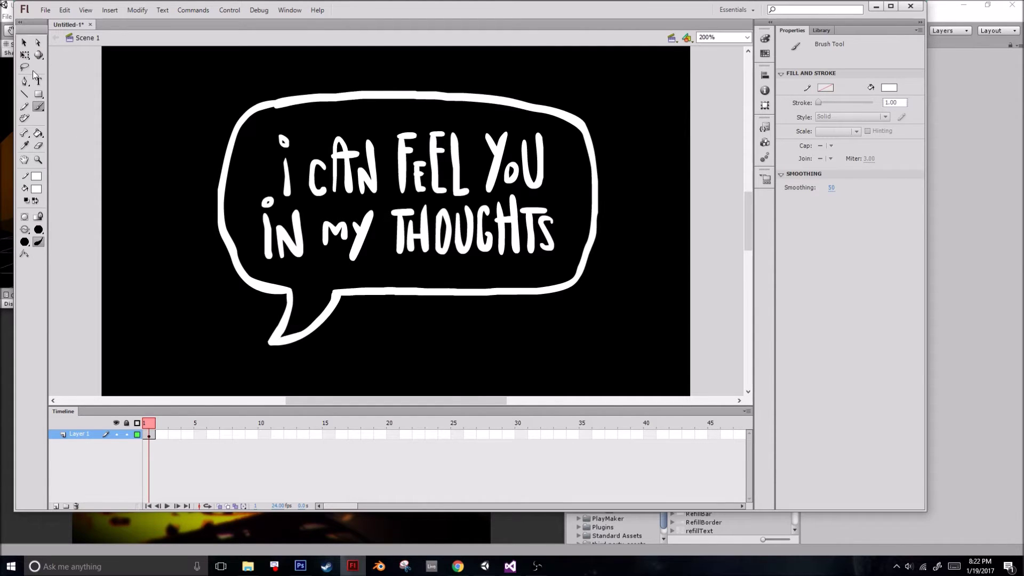
left_click(25, 44)
Convert all the bubble artwork into graphic Symbol 1 with F8 and open it for editing
left_click_drag(158, 66, 623, 377)
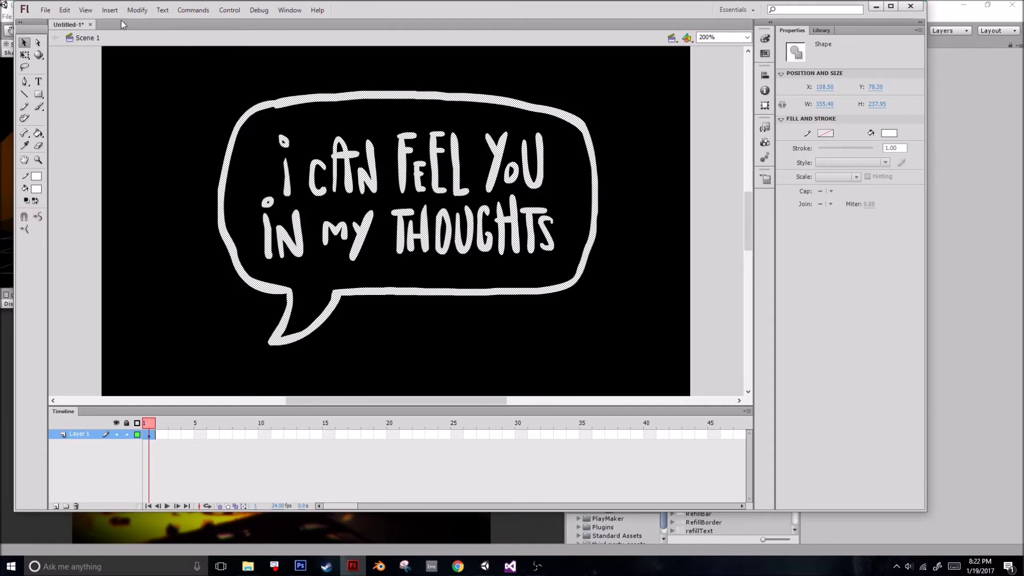
key("F8")
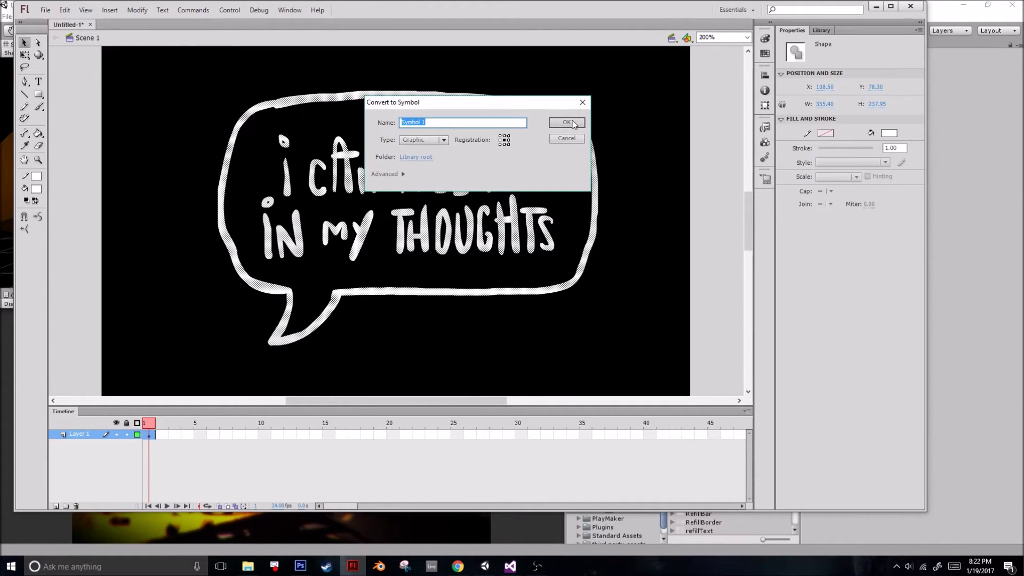
left_click(573, 125)
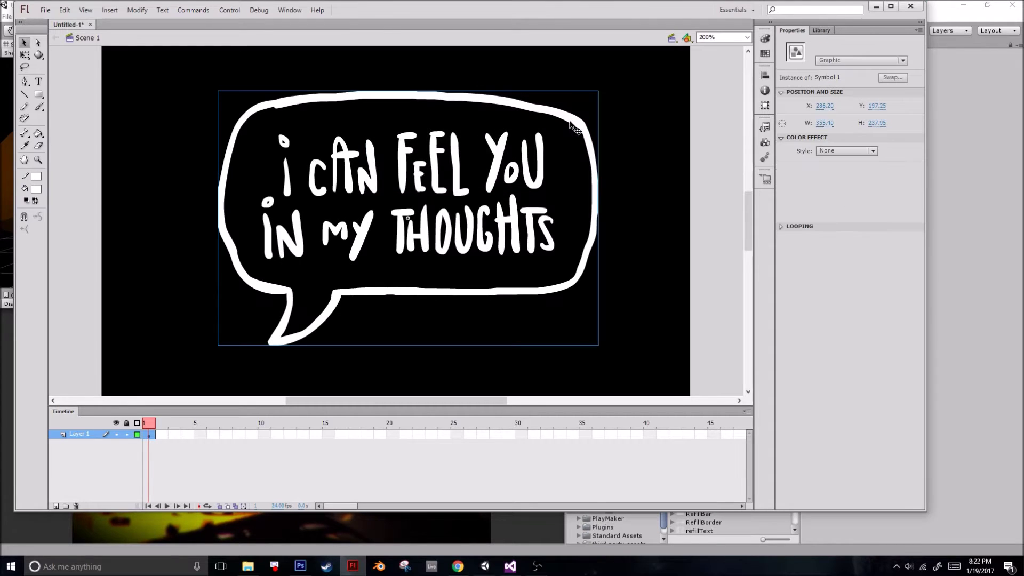
double_click(363, 96)
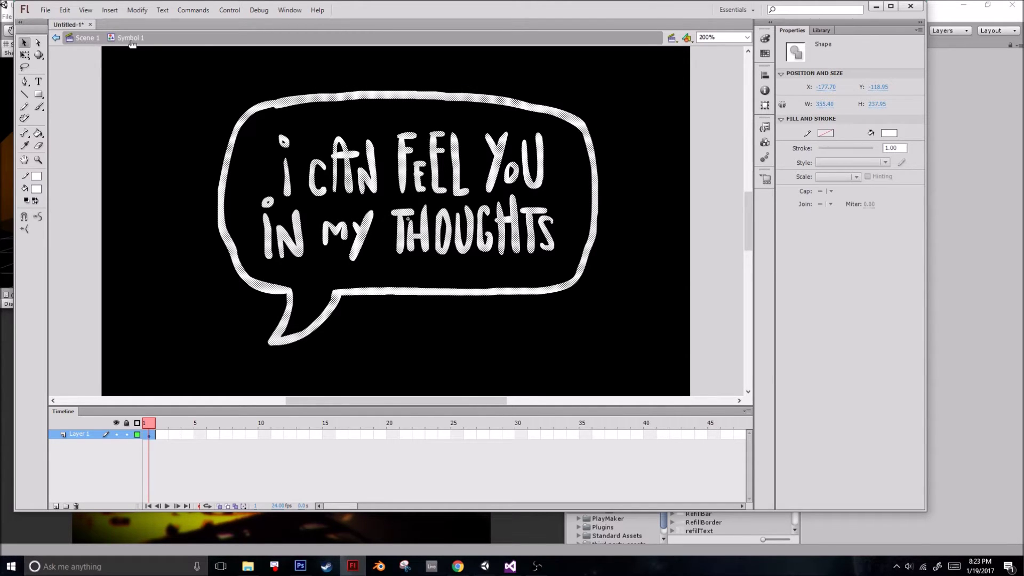
Add a blank keyframe at frame 2 of Symbol 1 with onion skinning showing frame 1
left_click(165, 433)
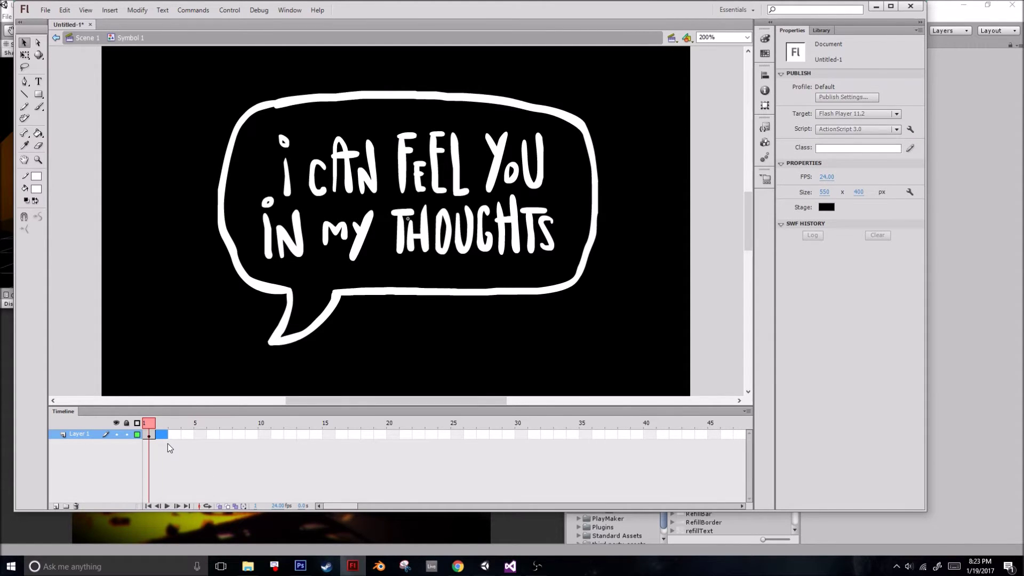
key("F7")
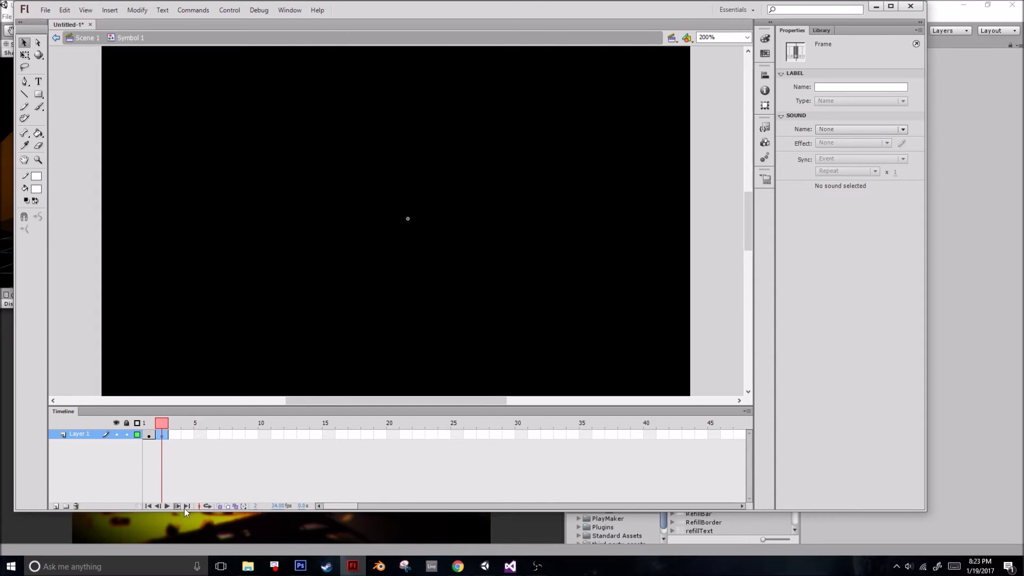
left_click(151, 434)
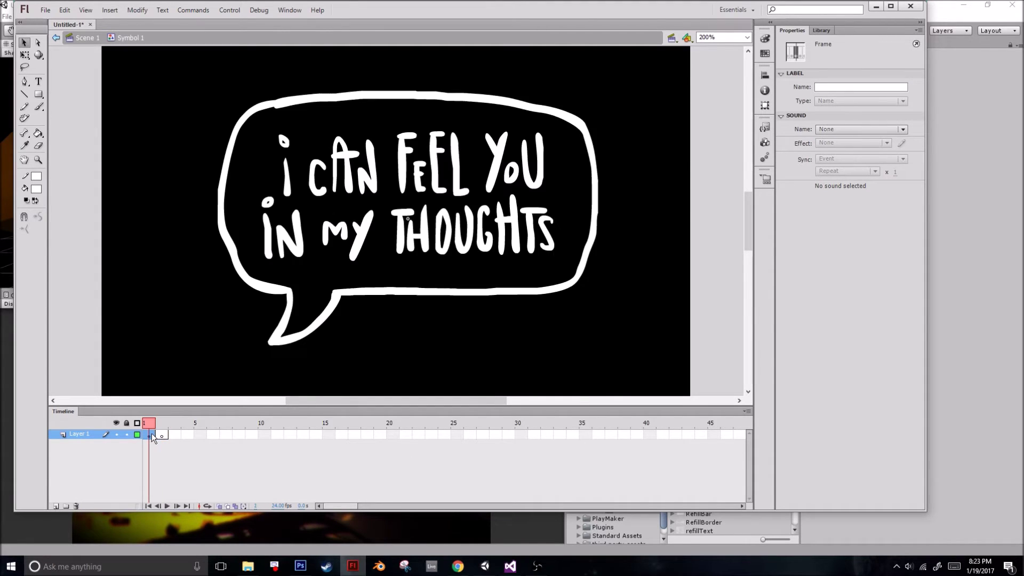
left_click(161, 433)
left_click(218, 507)
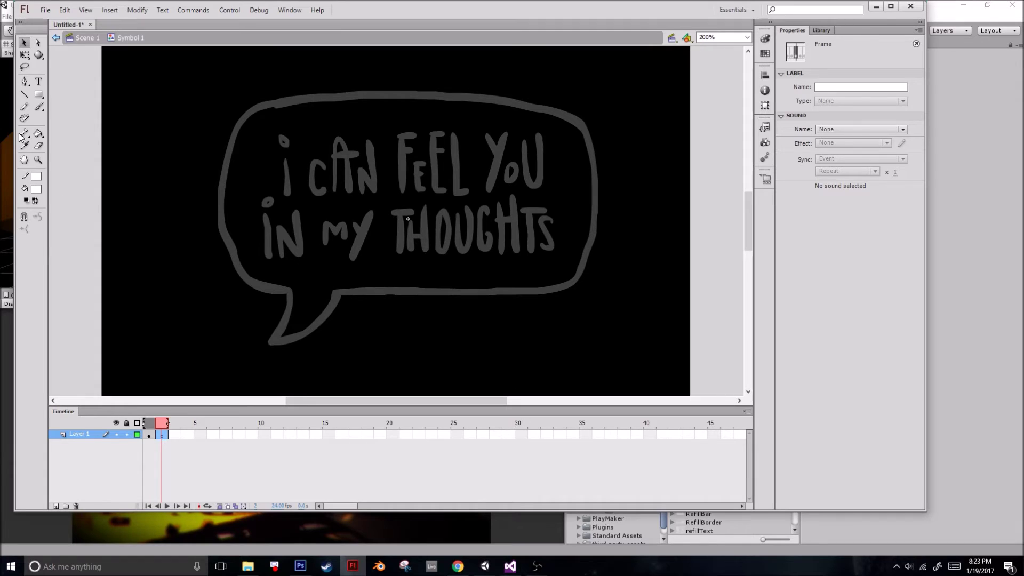
Retrace the bubble outline and the lettering with the brush on frame 2
left_click(38, 107)
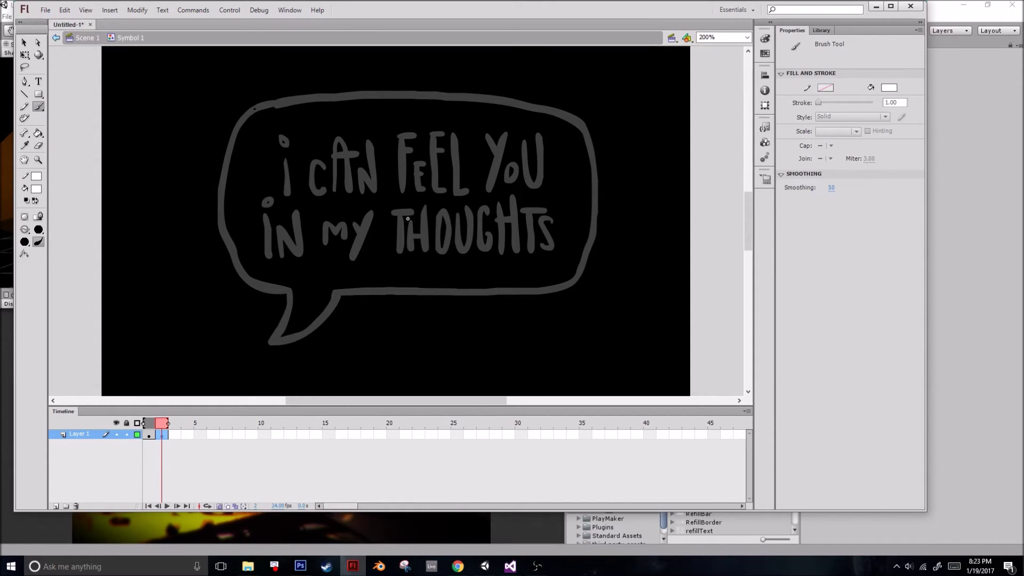
mouse_move(238, 126)
left_mouse_down()
mouse_move(222, 218)
mouse_move(251, 281)
mouse_move(289, 289)
mouse_move(292, 310)
mouse_move(271, 344)
mouse_move(314, 330)
mouse_move(341, 293)
mouse_move(575, 281)
mouse_move(595, 194)
mouse_move(579, 114)
left_mouse_up()
left_click_drag(578, 114, 256, 107)
left_click(287, 140)
left_click_drag(287, 157, 288, 196)
mouse_move(325, 159)
left_mouse_down()
mouse_move(328, 193)
mouse_move(376, 139)
mouse_move(426, 176)
mouse_move(458, 134)
mouse_move(511, 172)
mouse_move(267, 256)
mouse_move(354, 229)
mouse_move(422, 235)
mouse_move(486, 218)
mouse_move(515, 248)
mouse_move(544, 228)
left_mouse_up()
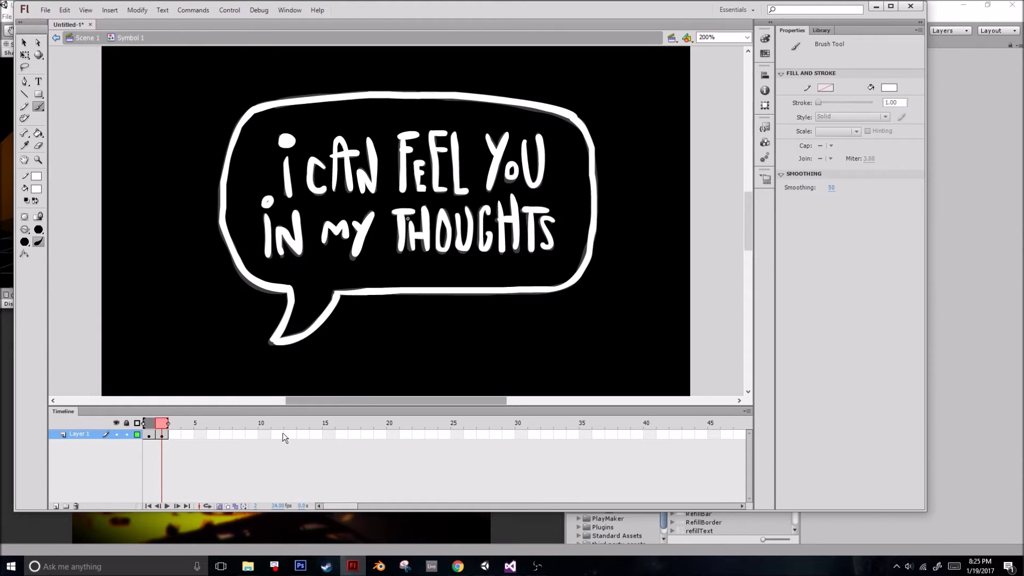
Turn off onion skinning and test-play the two-frame animation
left_click(207, 507)
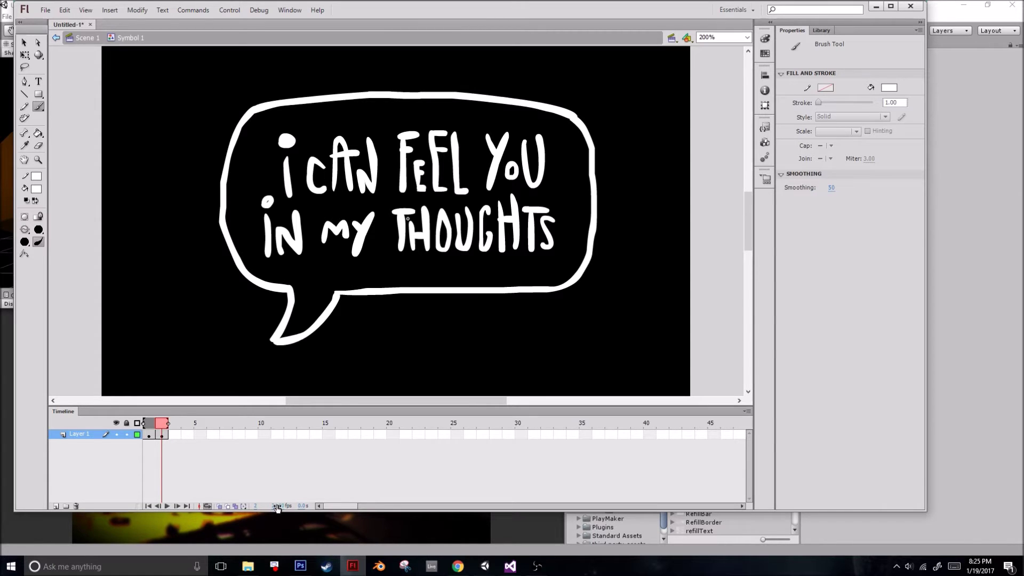
left_click(168, 507)
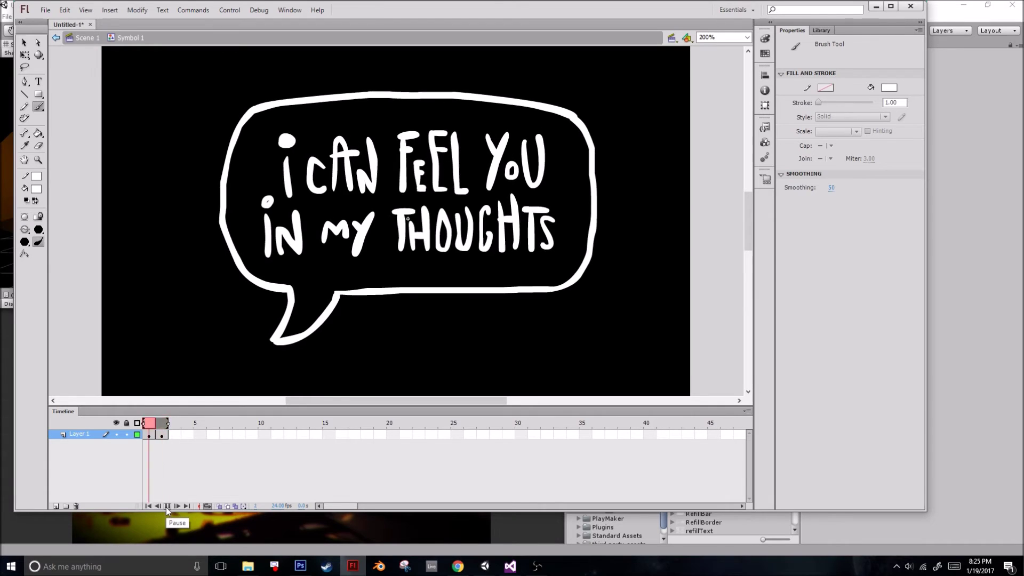
left_click(167, 507)
Set the frame rate to 8 fps and preview the looping animation
left_click(276, 506)
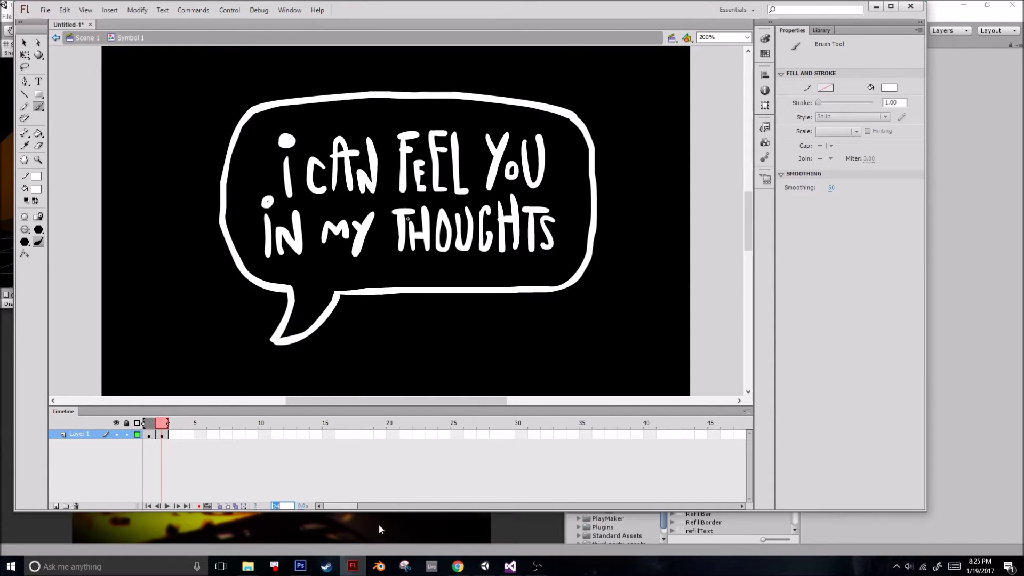
type("8")
left_click(170, 504)
left_click(169, 507)
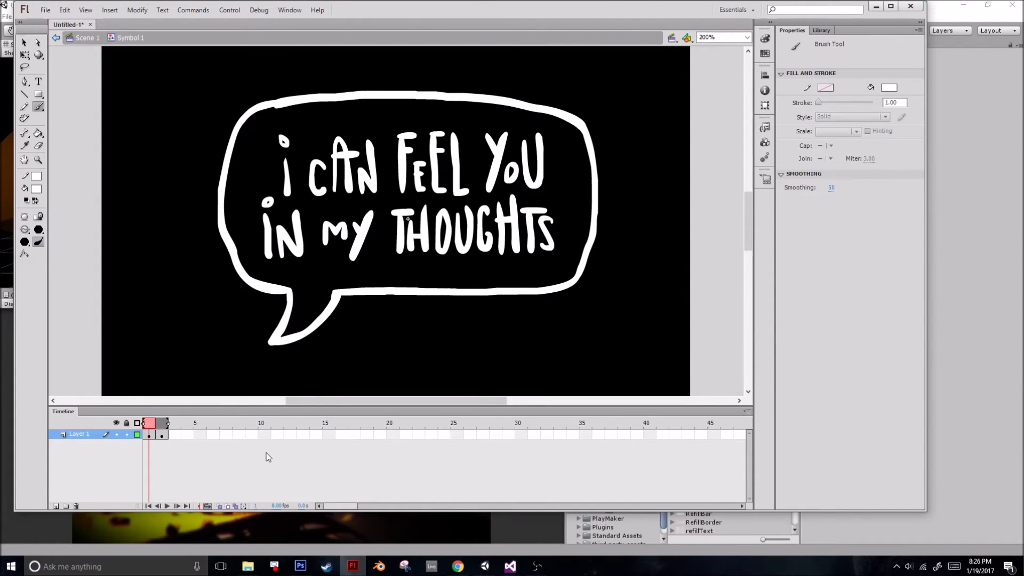
Return to Scene 1 and open Generate Sprite Sheet from the Symbol 1 instance's context menu
left_click(88, 38)
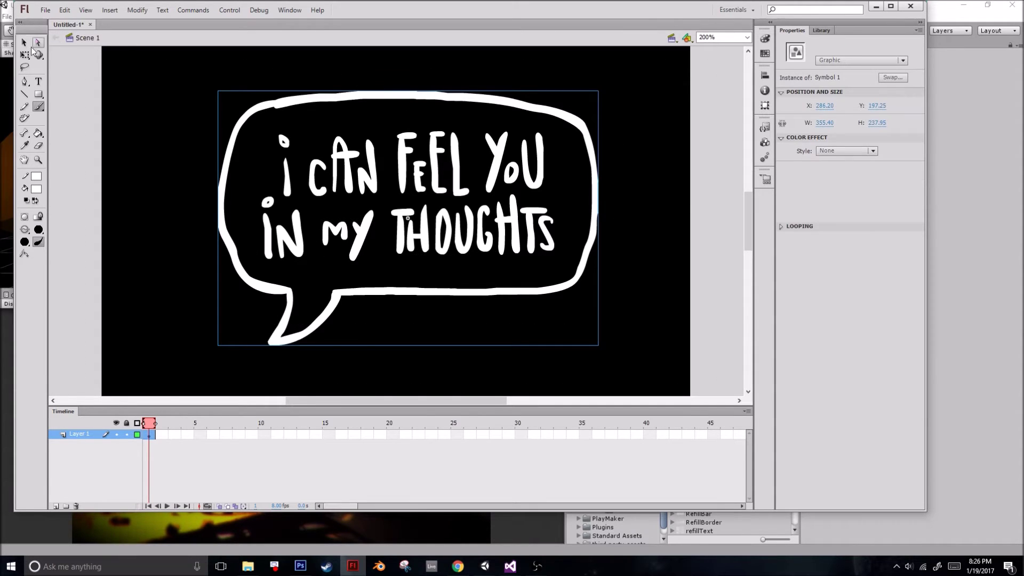
left_click(24, 43)
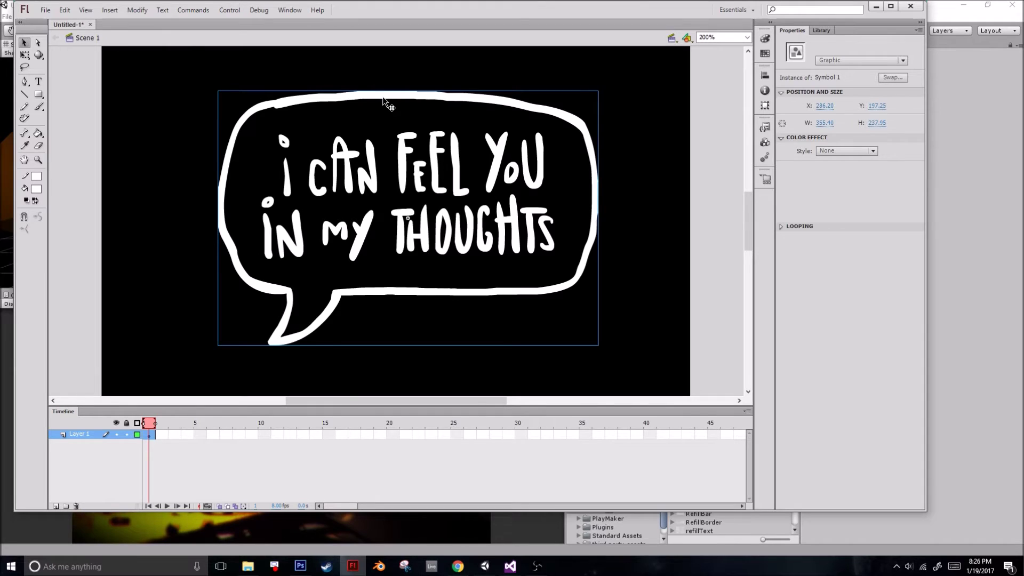
right_click(384, 99)
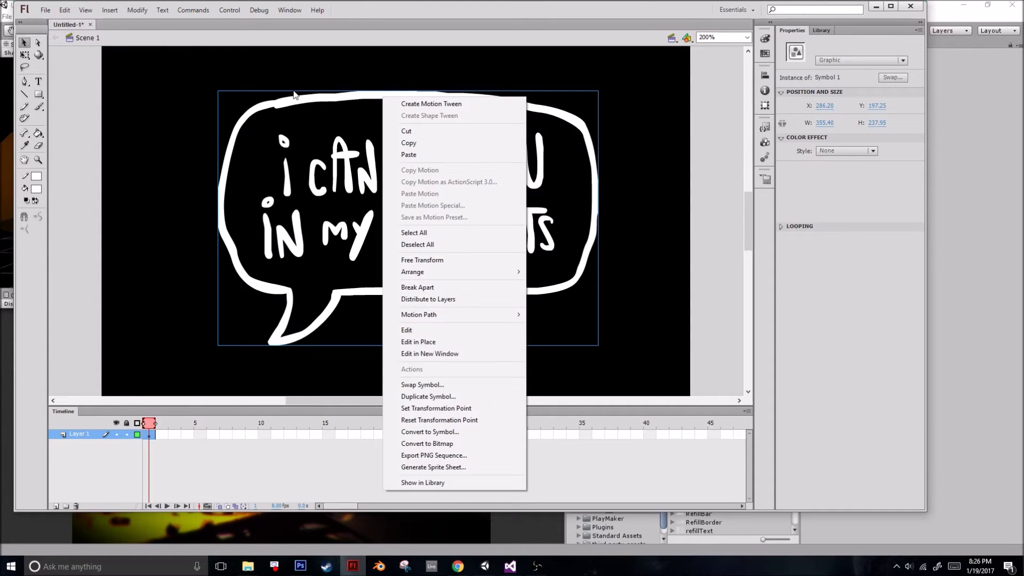
left_click(89, 100)
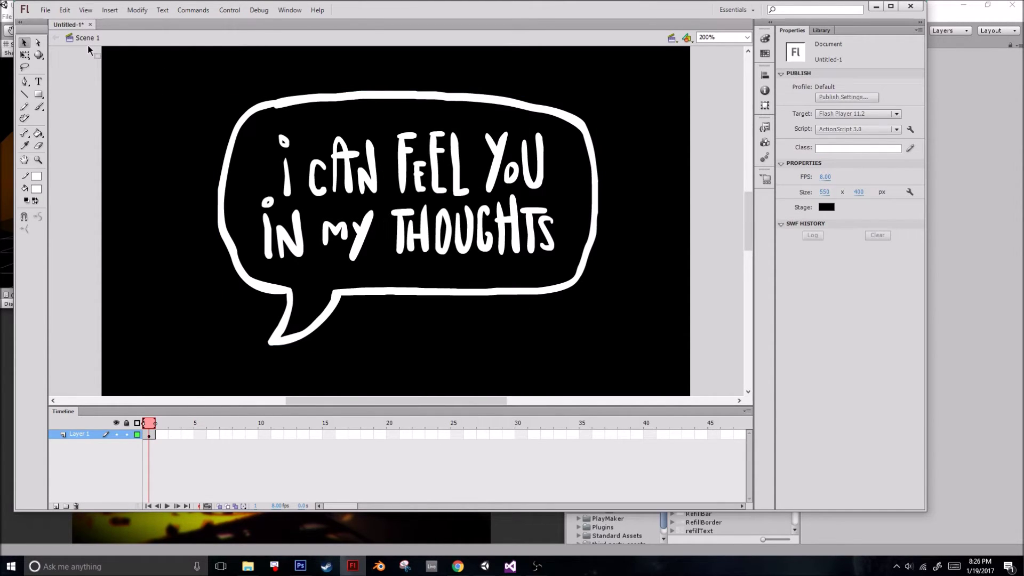
right_click(337, 98)
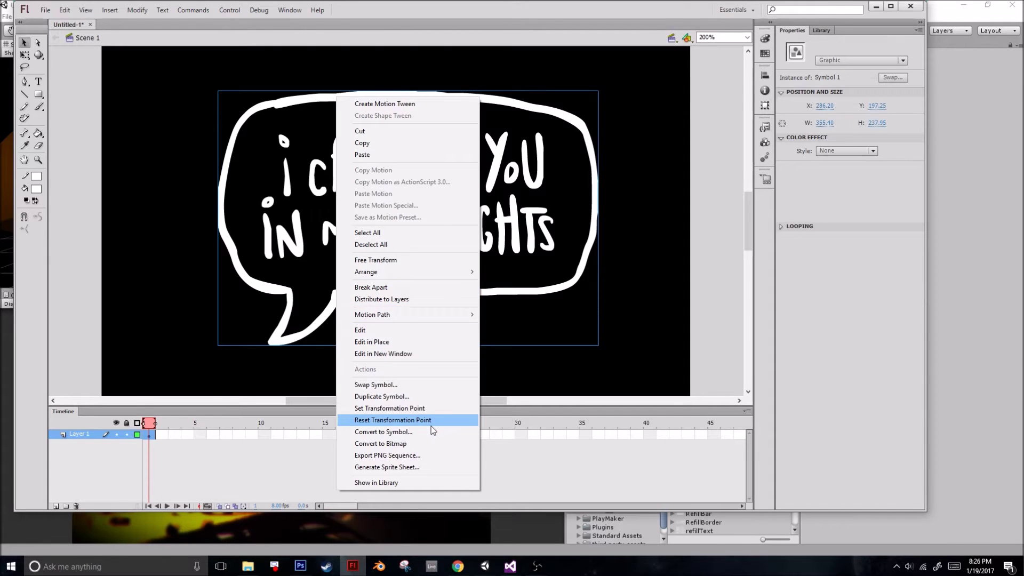
left_click(418, 466)
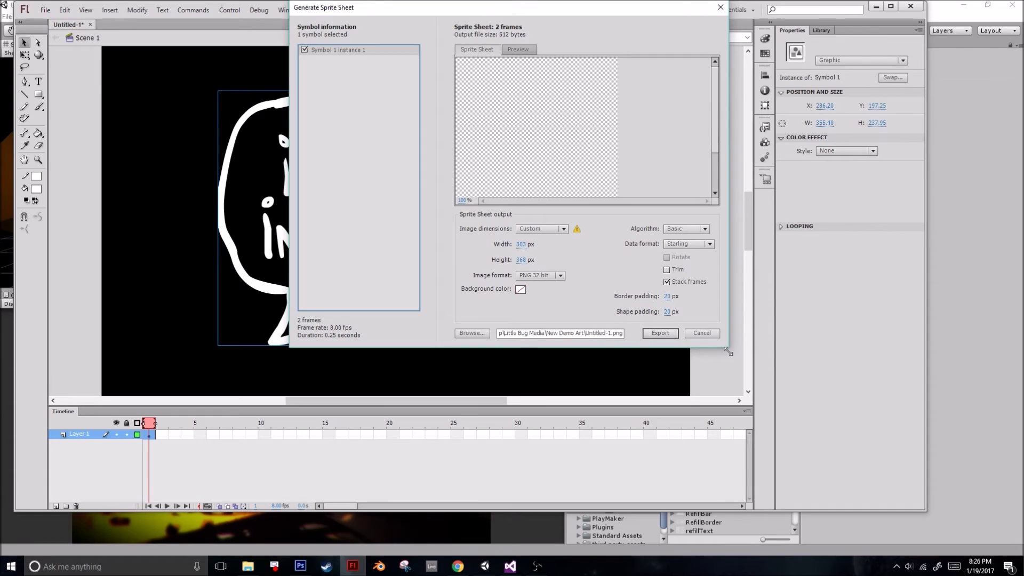
Enlarge the Generate Sprite Sheet dialog and set the sheet width to 403 px
left_click_drag(728, 351, 841, 451)
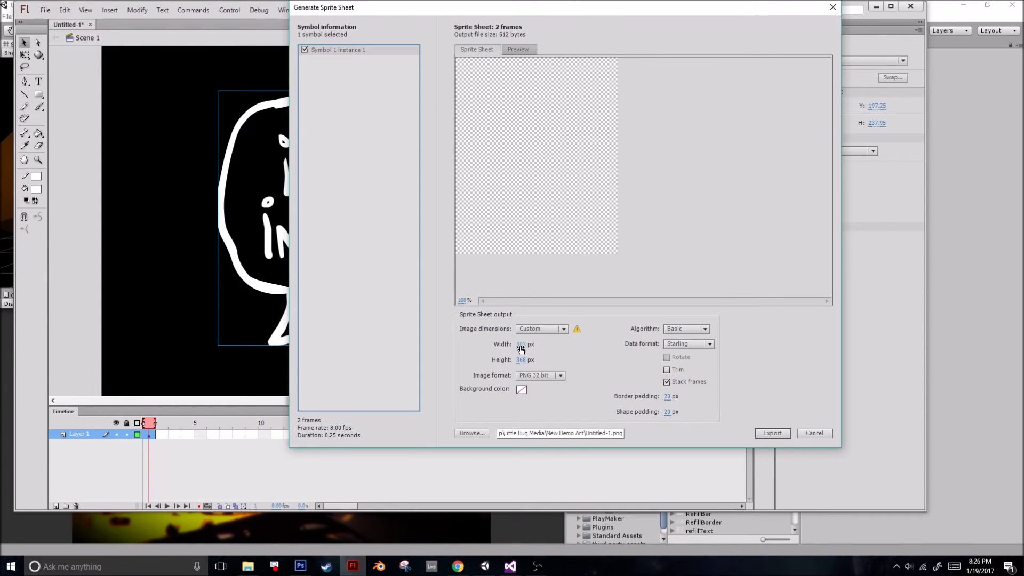
left_click_drag(521, 345, 566, 349)
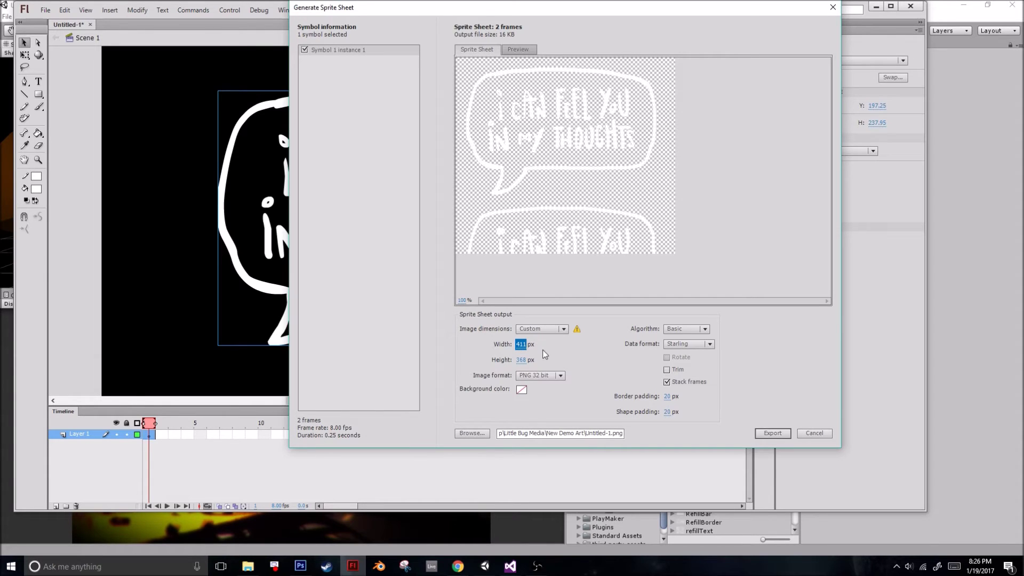
left_click(523, 343)
type("403")
key("Return")
Raise the sprite sheet height to 545 px so both bubble frames fit in the preview
left_click_drag(842, 451, 876, 487)
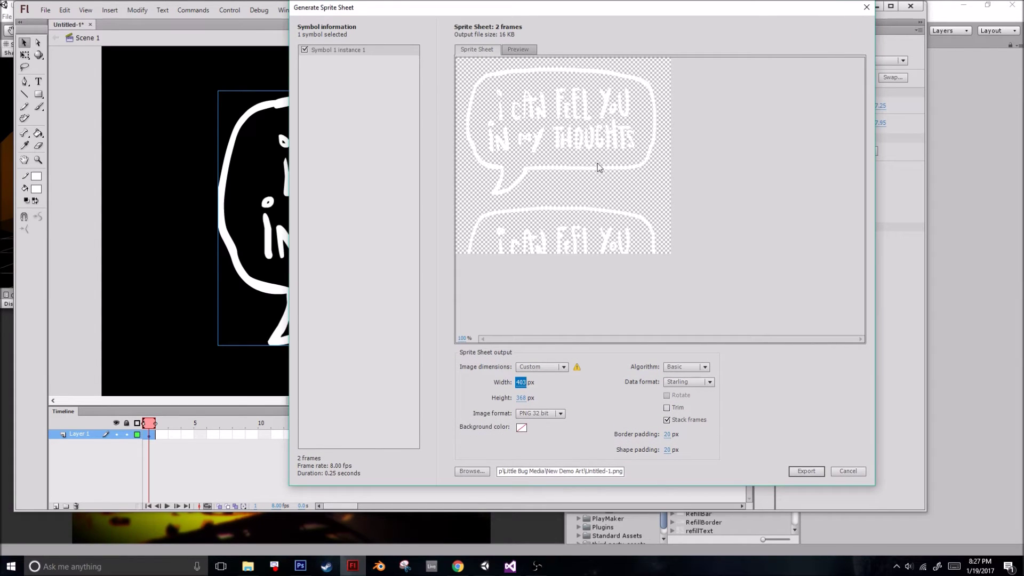
left_click(523, 398)
type("403")
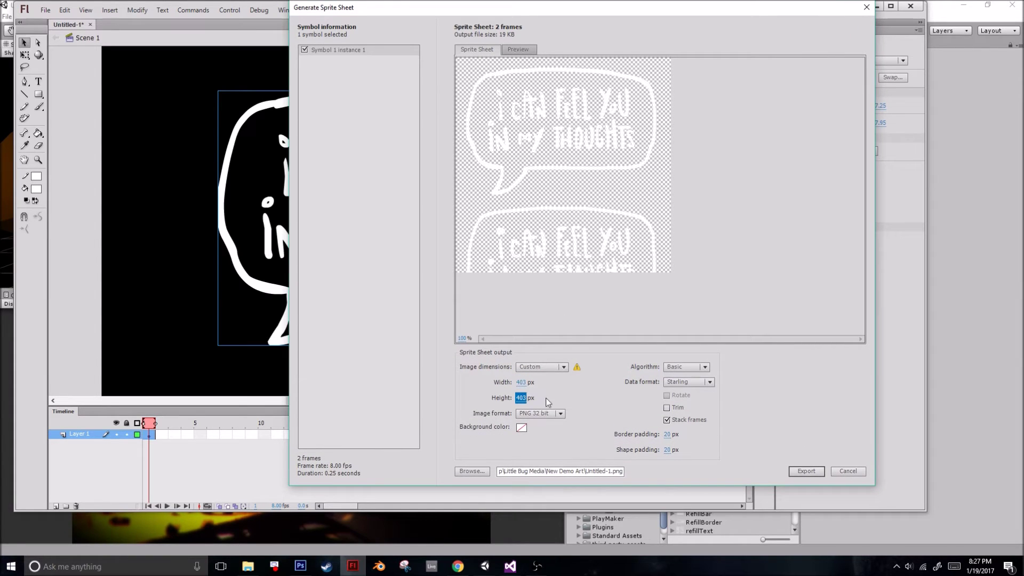
key("Return")
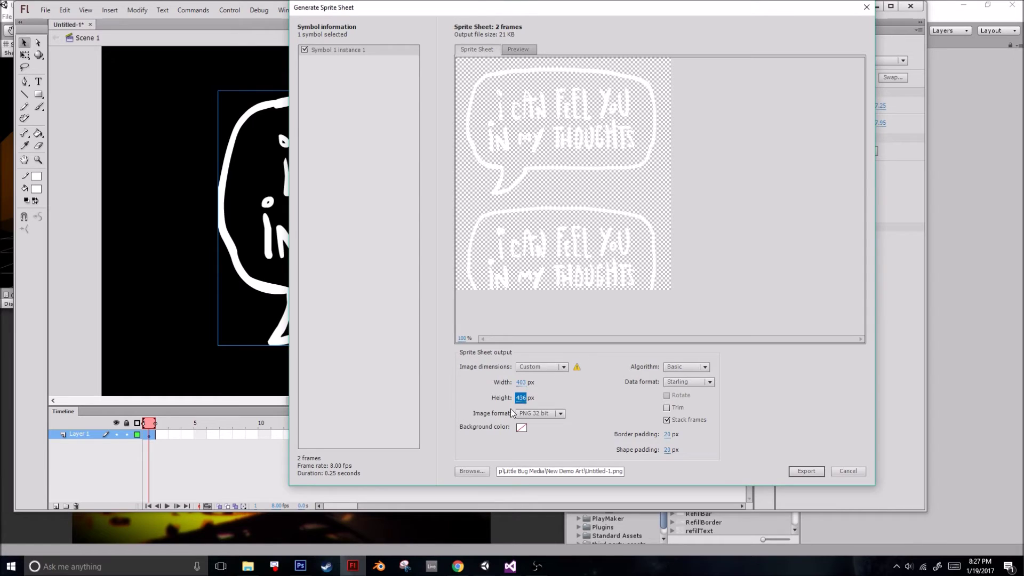
left_click_drag(520, 405, 545, 401)
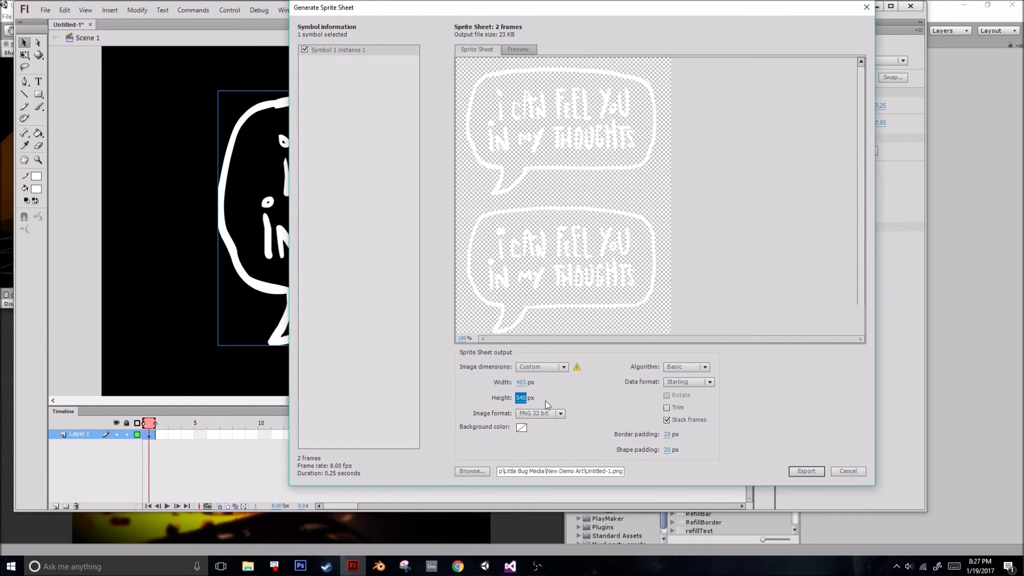
scroll(603, 280, "down", 1)
scroll(612, 184, "up", 1)
scroll(553, 253, "down", 1)
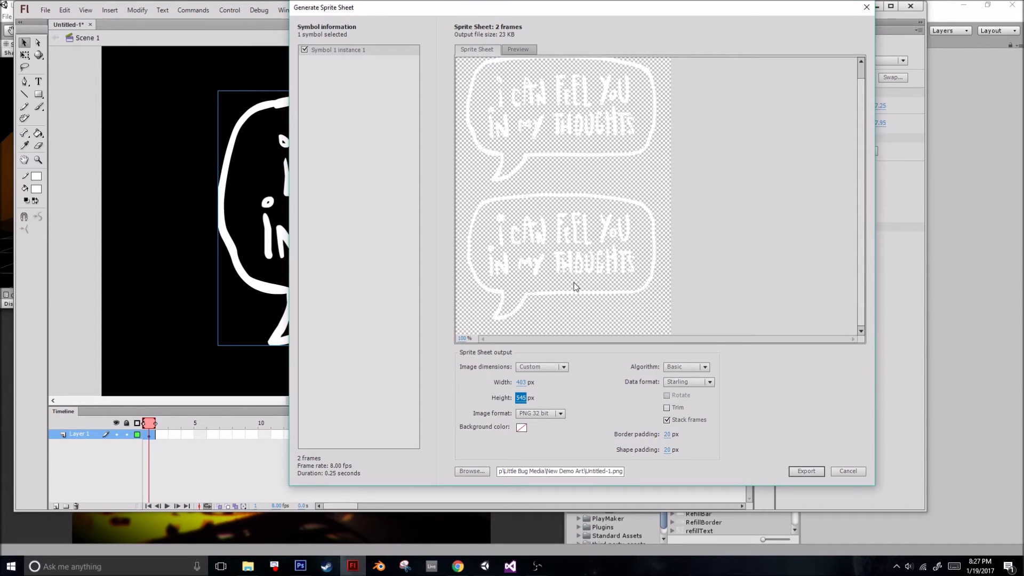
scroll(587, 230, "up", 1)
left_click(484, 471)
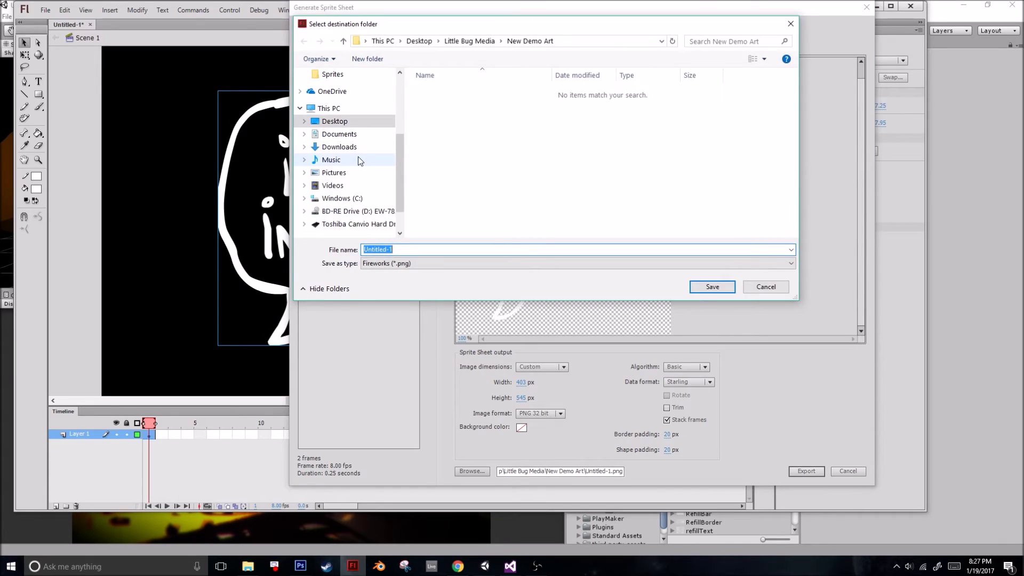
Browse to the game project's Assets/MyAssets/textures/Sprites/ui folder
scroll(357, 158, "up", 3)
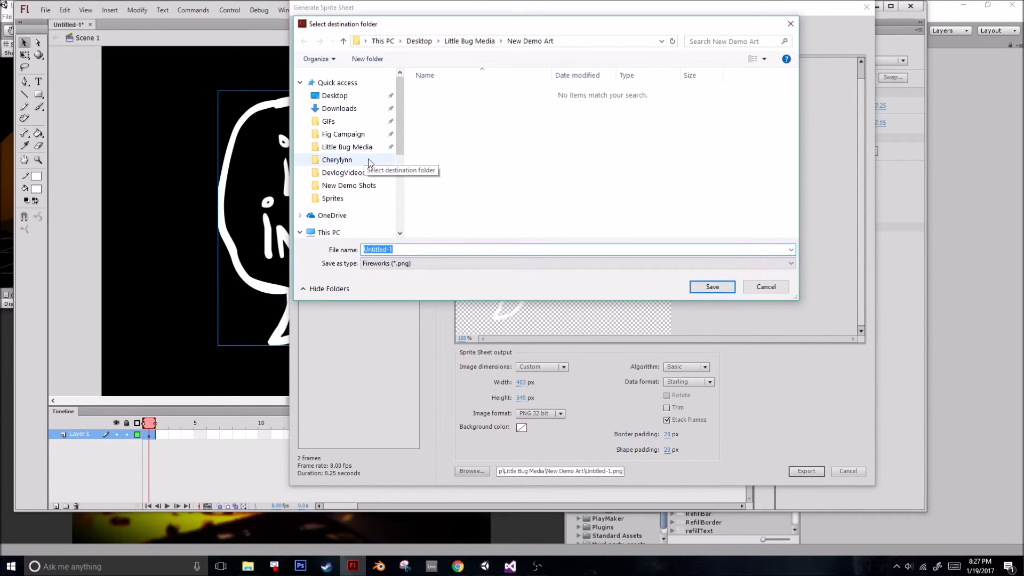
left_click(341, 96)
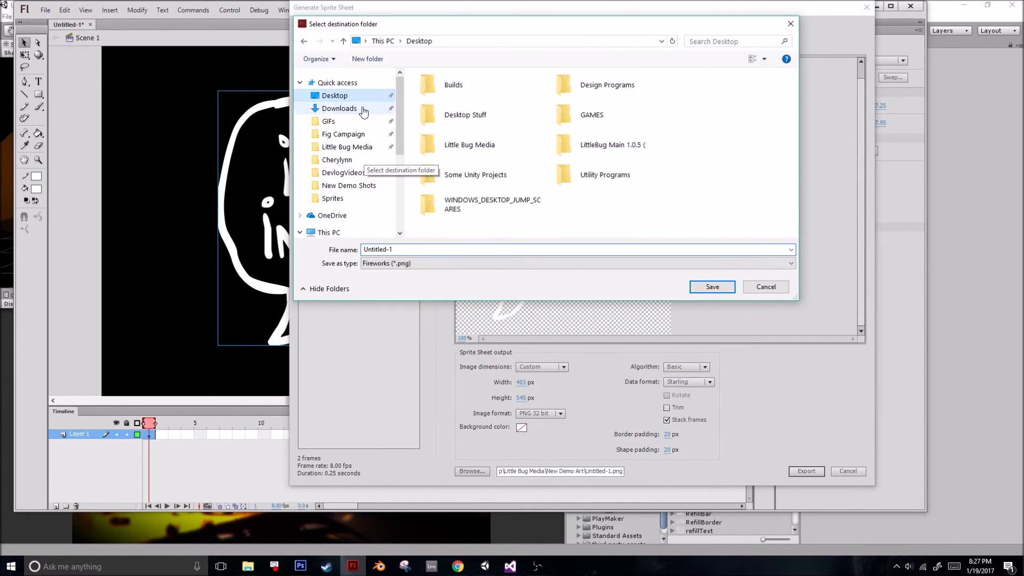
double_click(640, 145)
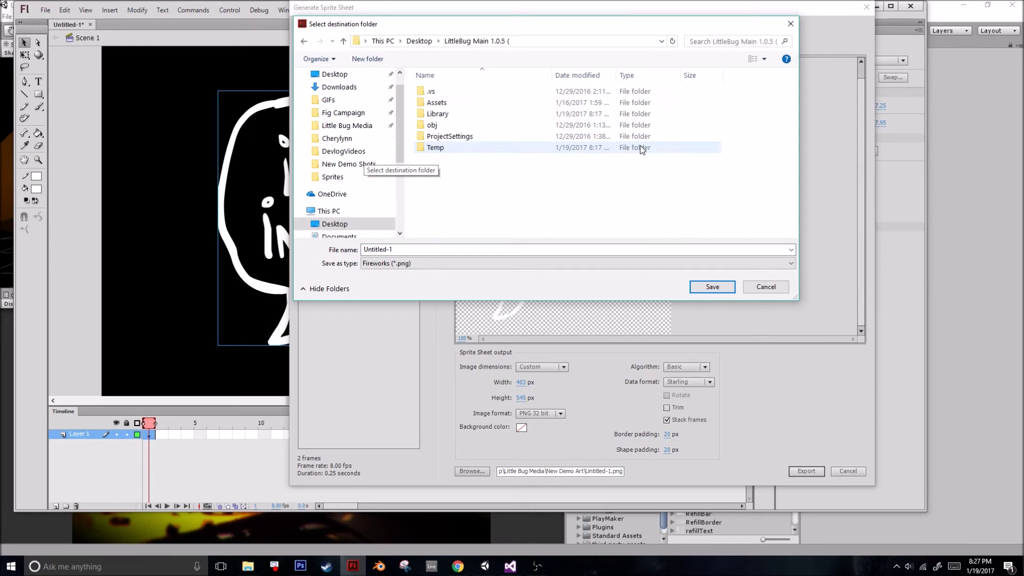
double_click(463, 102)
double_click(485, 127)
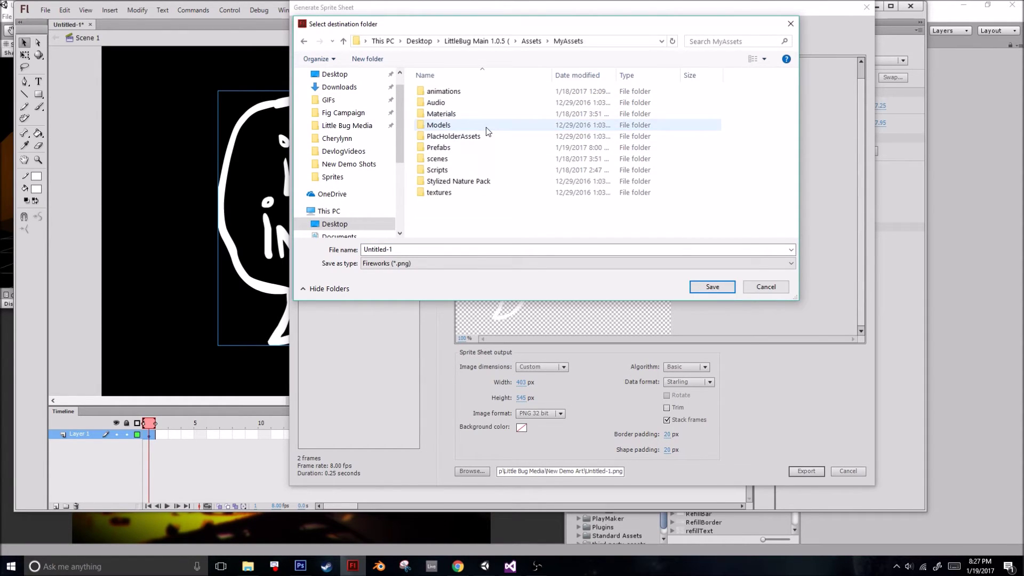
double_click(478, 191)
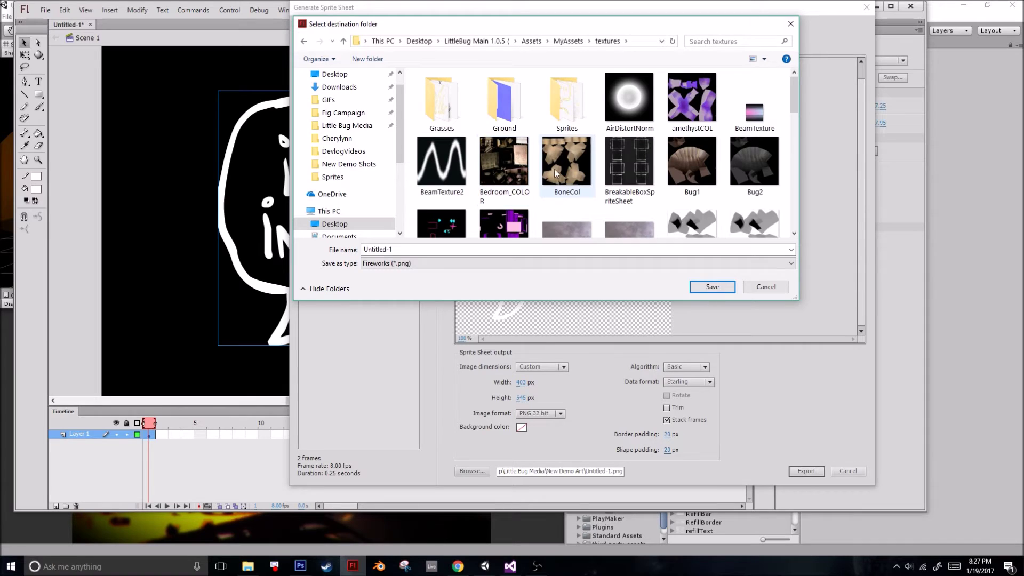
scroll(591, 150, "down", 1)
scroll(590, 149, "down", 8)
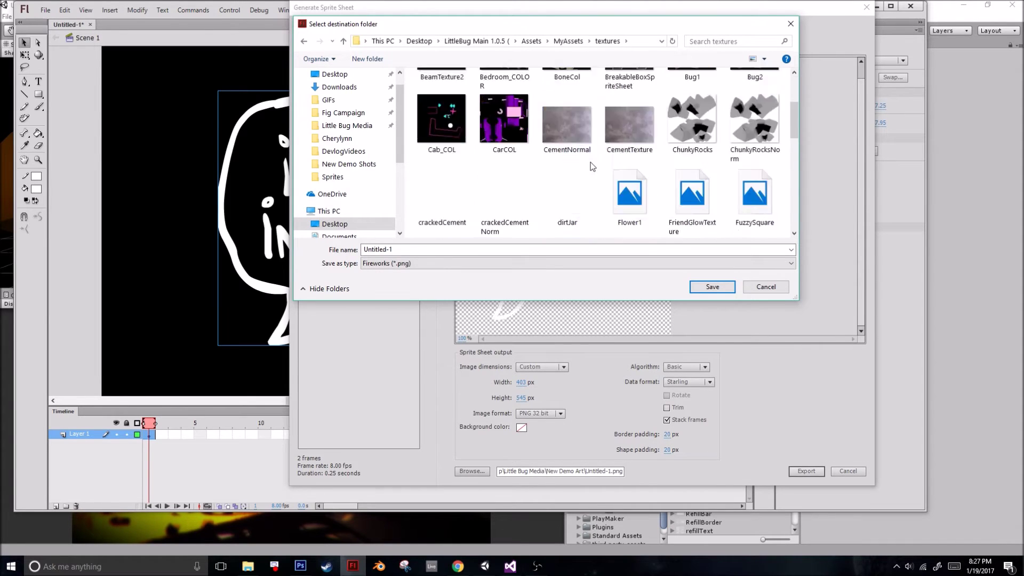
scroll(670, 212, "up", 10)
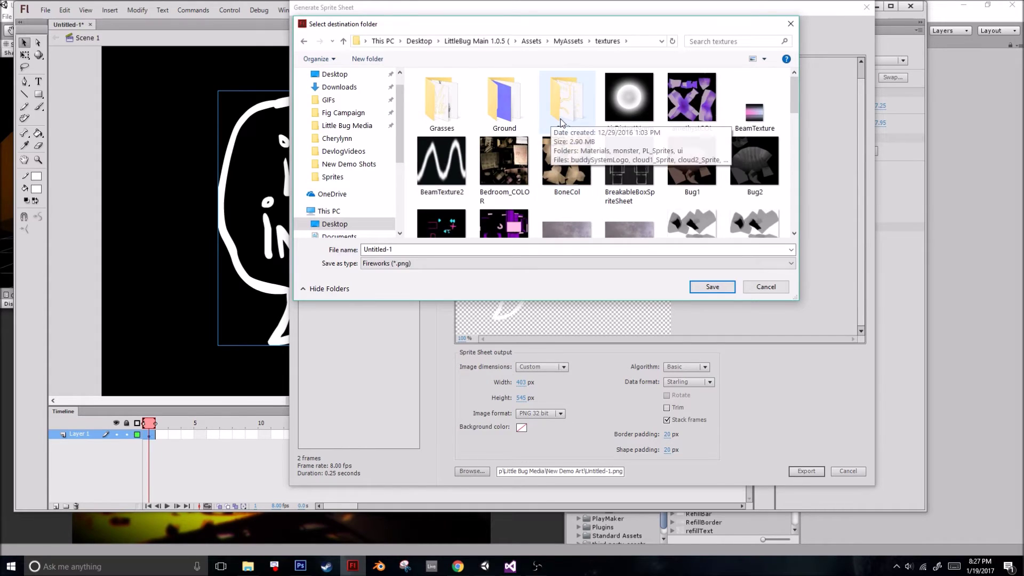
double_click(552, 109)
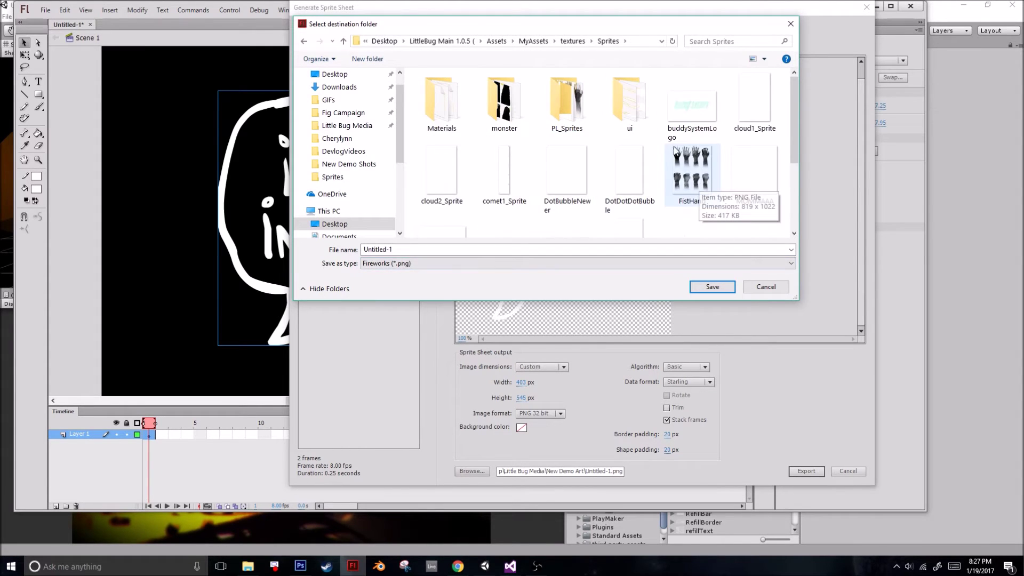
left_click(646, 100)
double_click(645, 101)
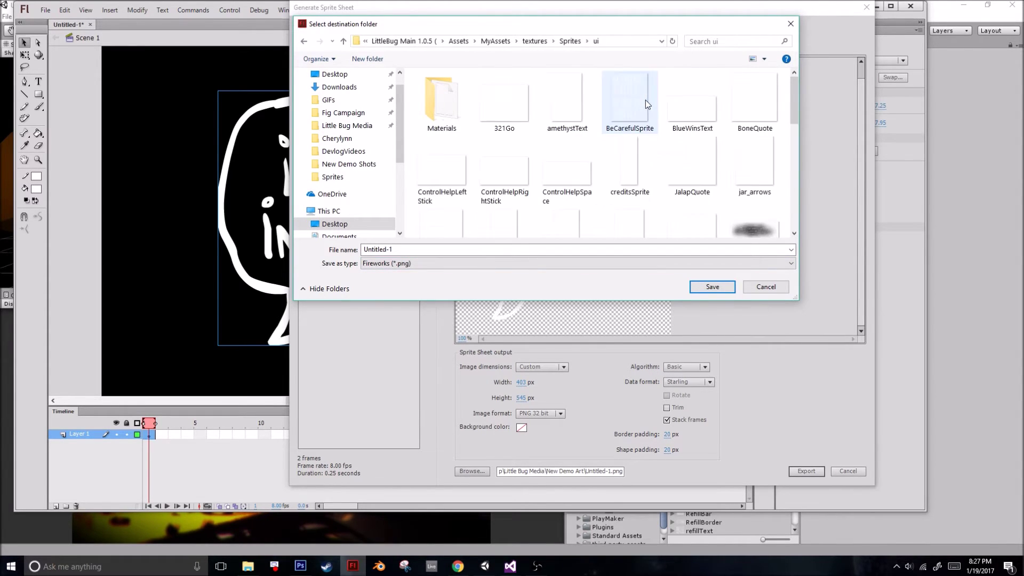
scroll(663, 172, "down", 5)
scroll(662, 195, "up", 5)
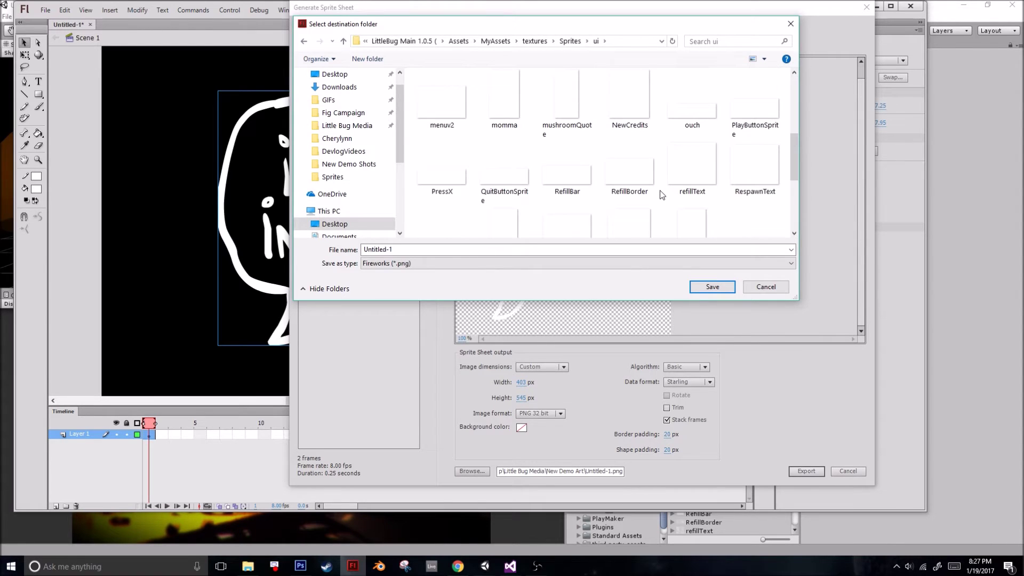
Name the file InMyThoughts as a PNG and export the sprite sheet
left_click(454, 249)
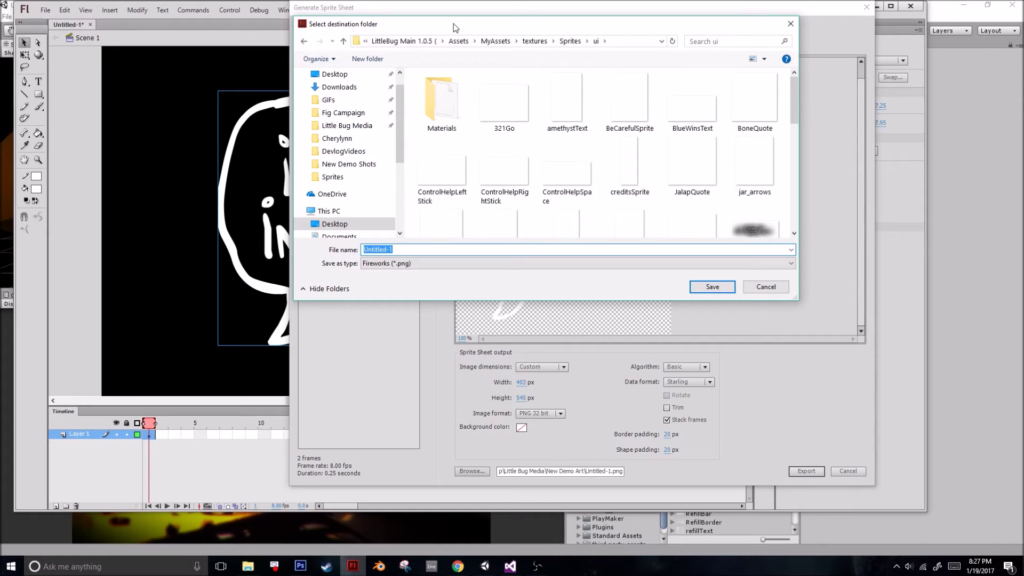
type("InMyThoughts")
left_click(479, 263)
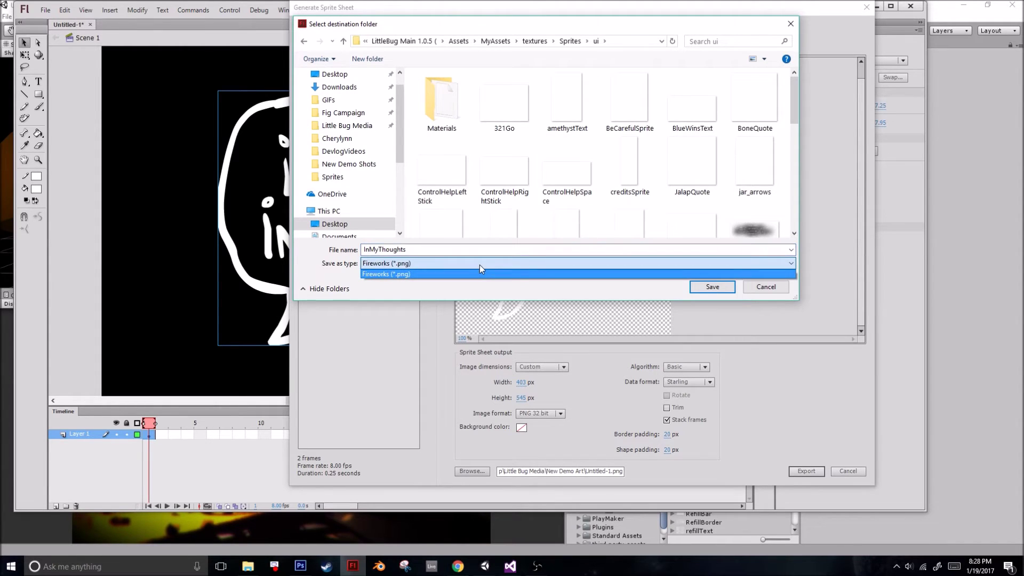
left_click(567, 293)
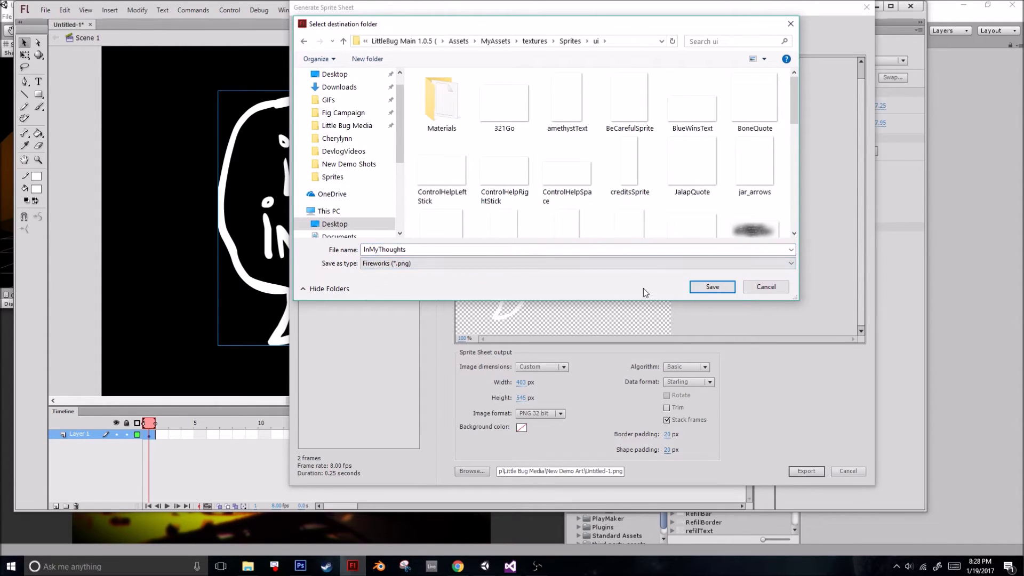
left_click(712, 288)
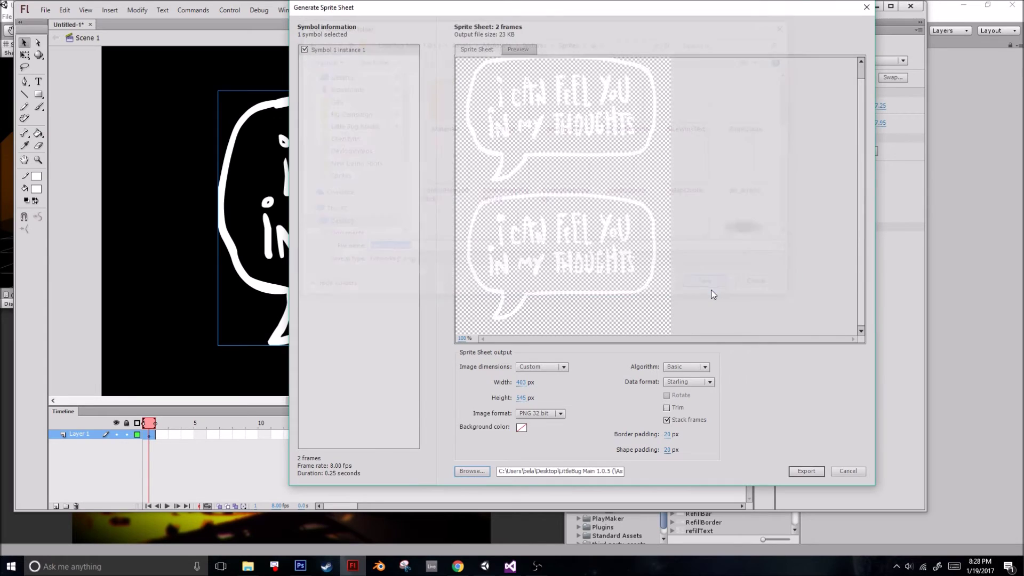
left_click(804, 475)
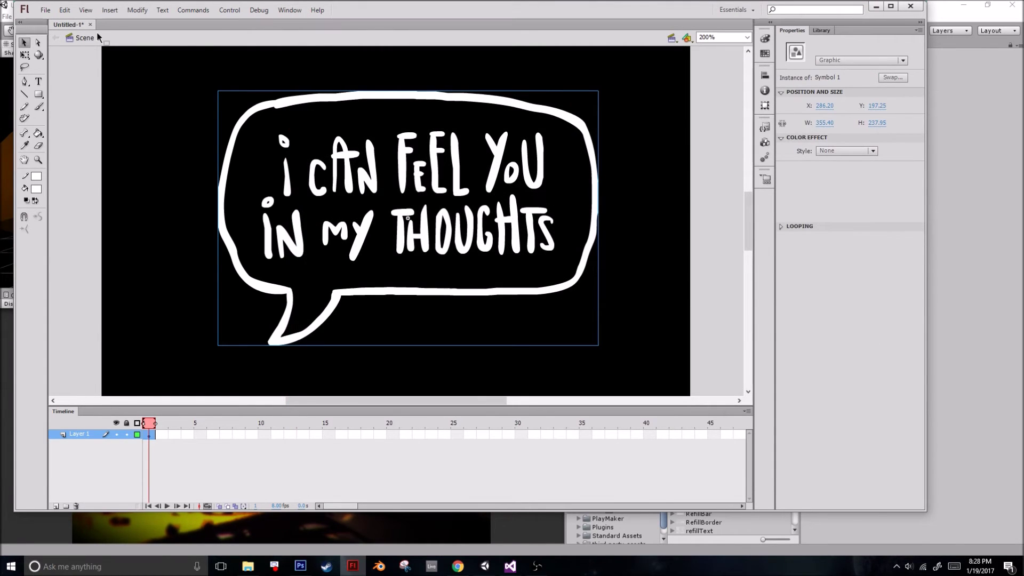
Minimize Flash and collapse the Triggers, Level and Details groups in Unity's Hierarchy
left_click(877, 8)
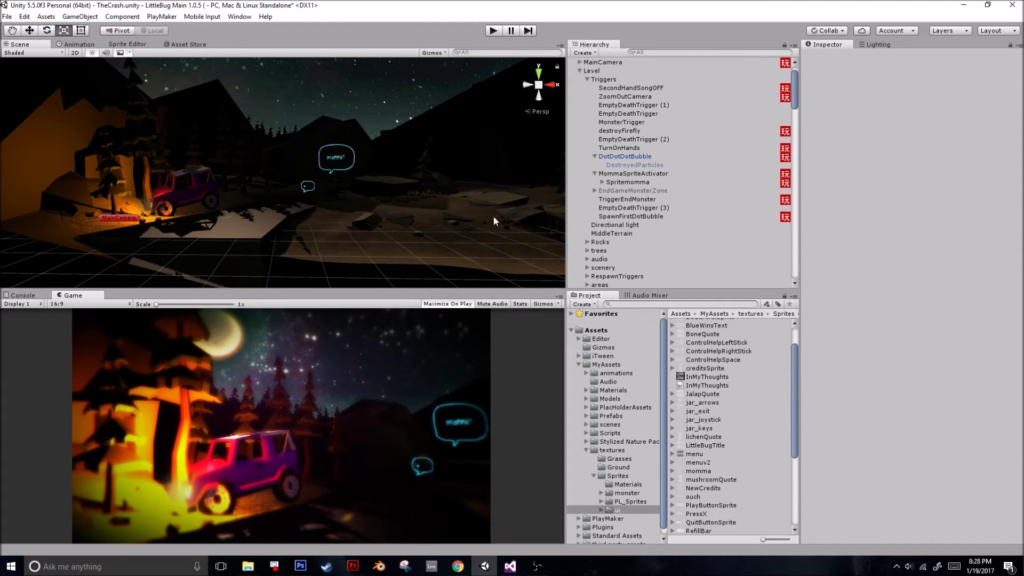
left_click(587, 79)
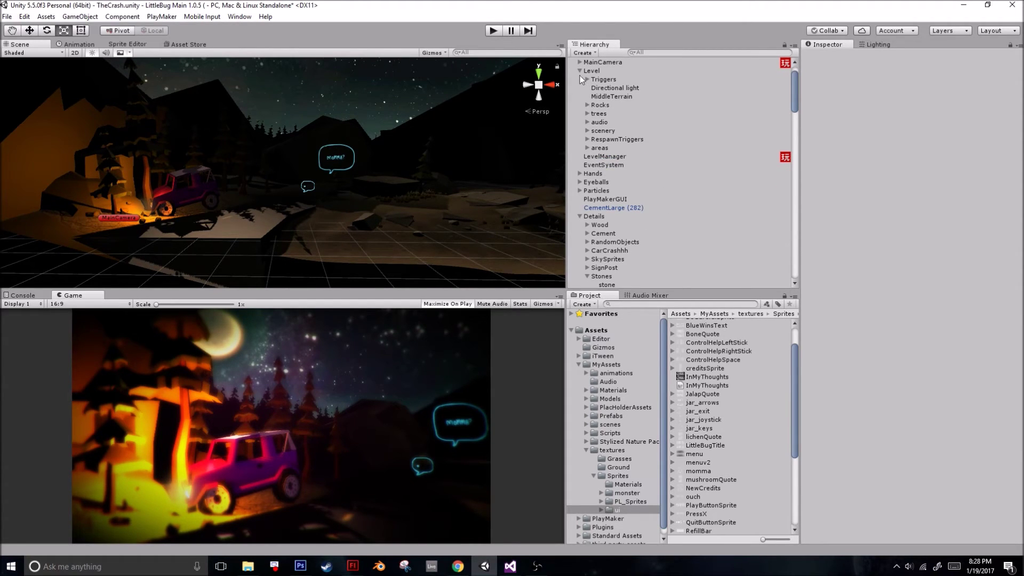
left_click(579, 70)
left_click(580, 139)
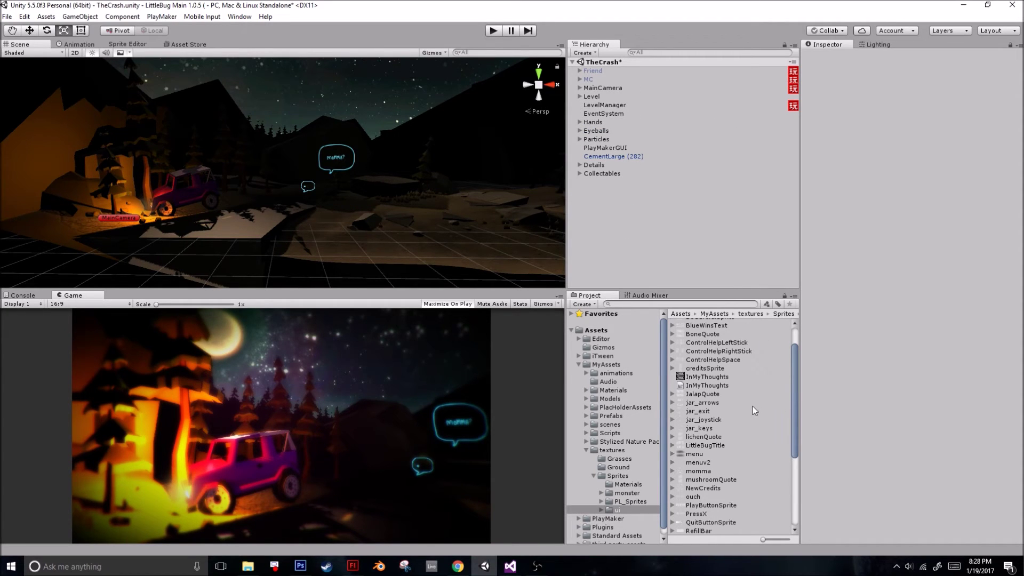
Browse to MyAssets/textures/Sprites/ui and inspect the exported InMyThoughts image and XML files
scroll(713, 379, "up", 3)
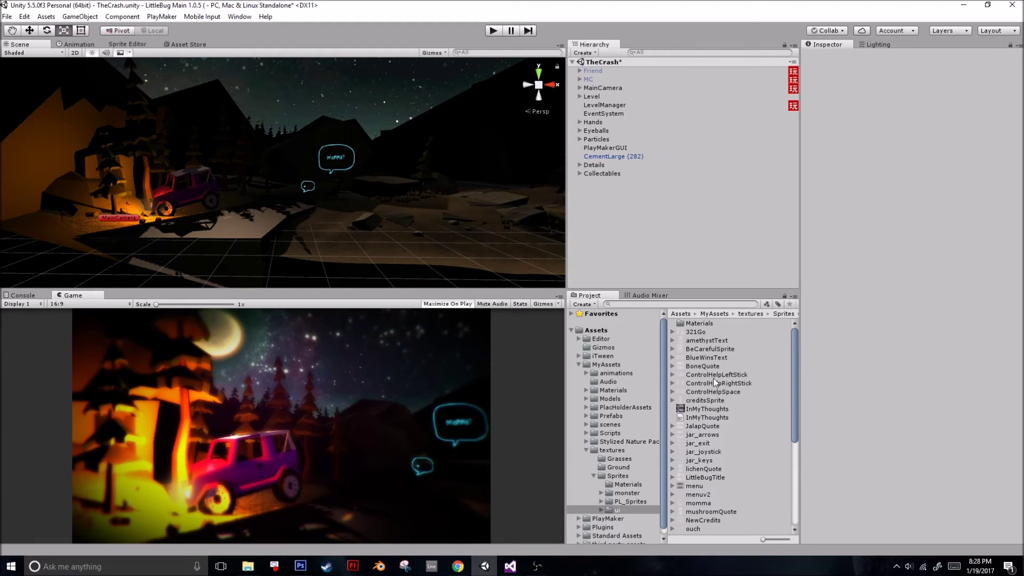
left_click(602, 366)
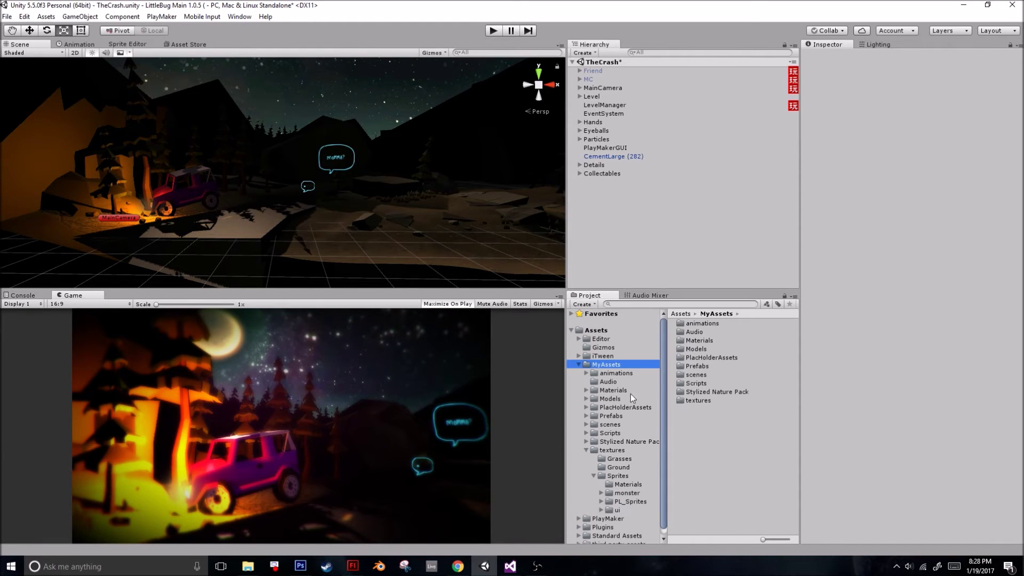
left_click(619, 450)
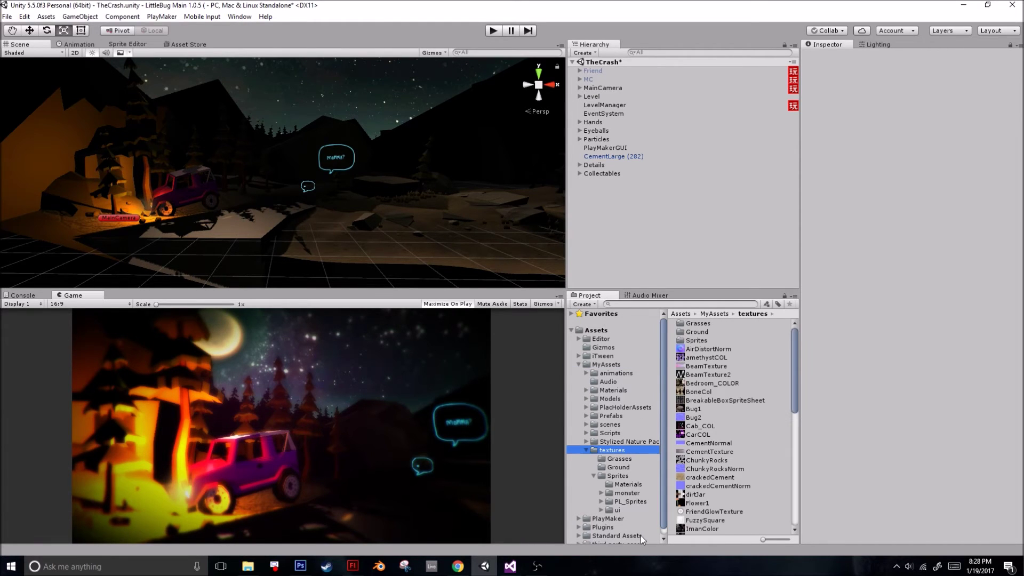
left_click(621, 474)
left_click(629, 510)
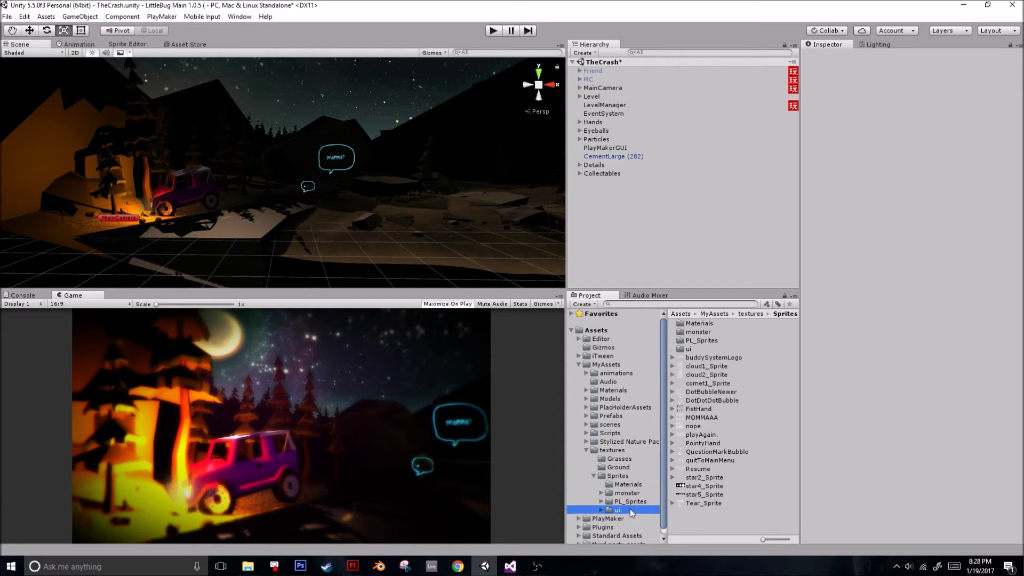
left_click(700, 409)
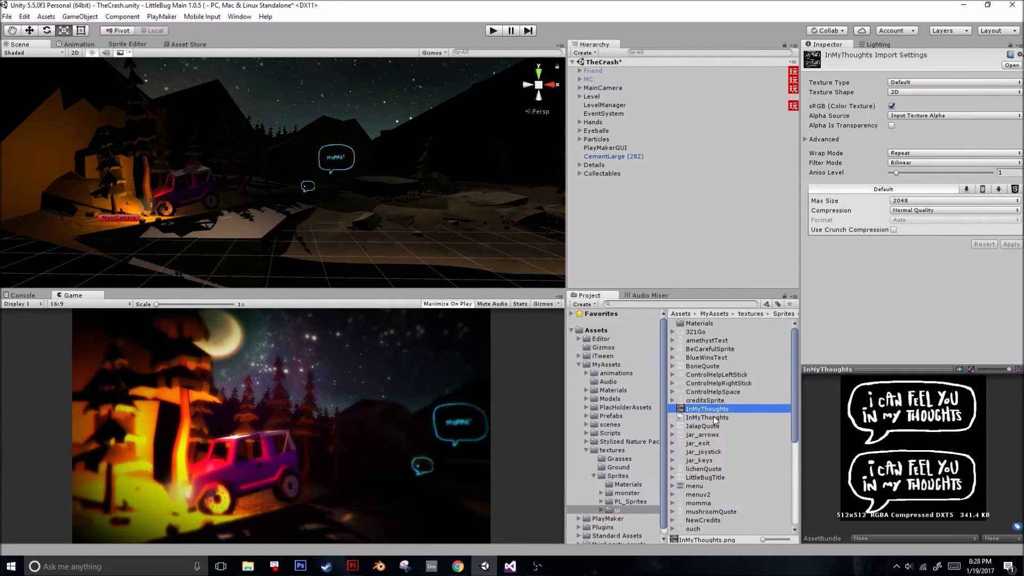
left_click(715, 418)
left_click(720, 409)
left_click(722, 418)
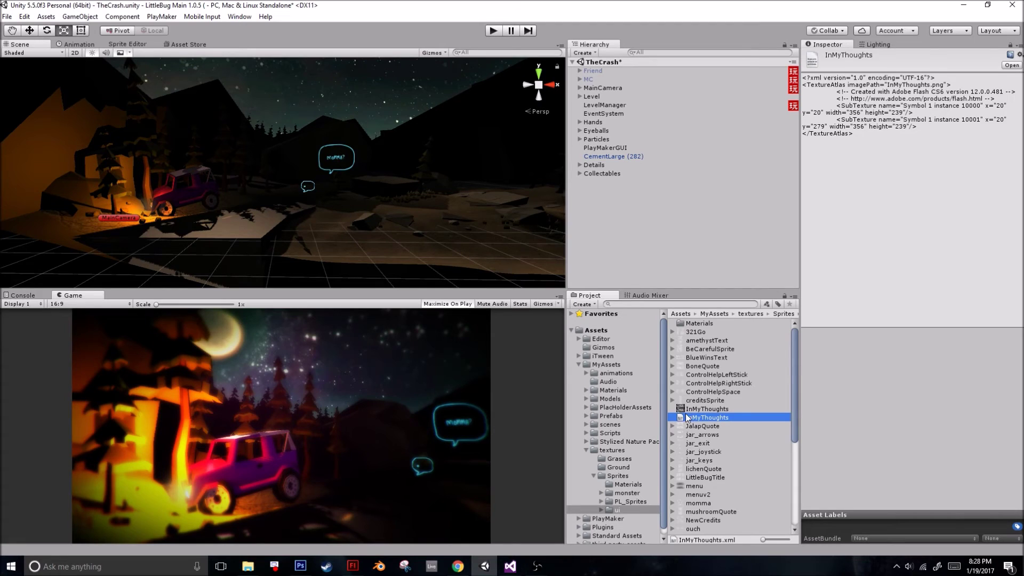
right_click(703, 420)
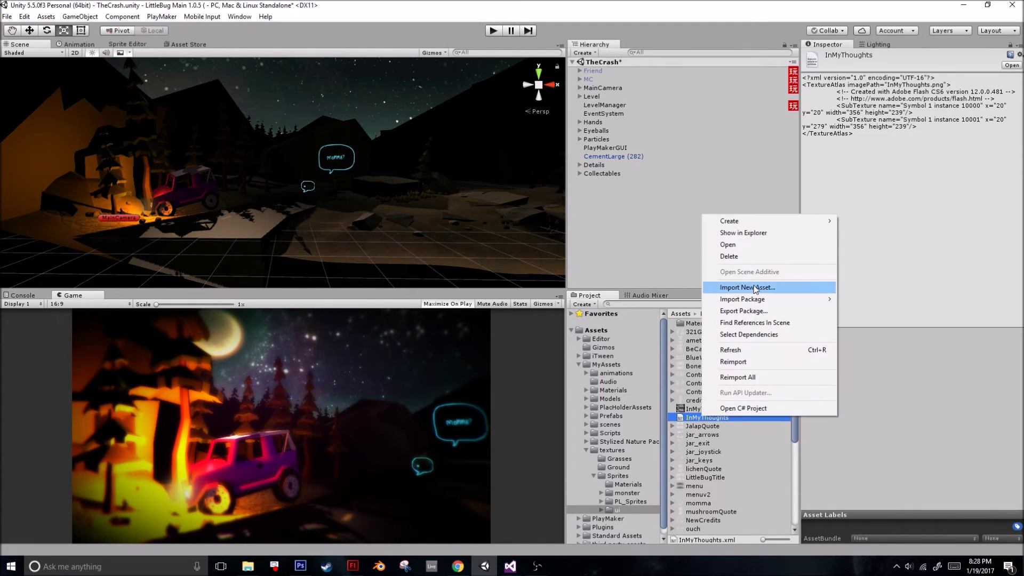
Delete InMyThoughts.xml, then reimport InMyThoughts.png as Sprite (2D and UI) with Sprite Mode Multiple
left_click(747, 261)
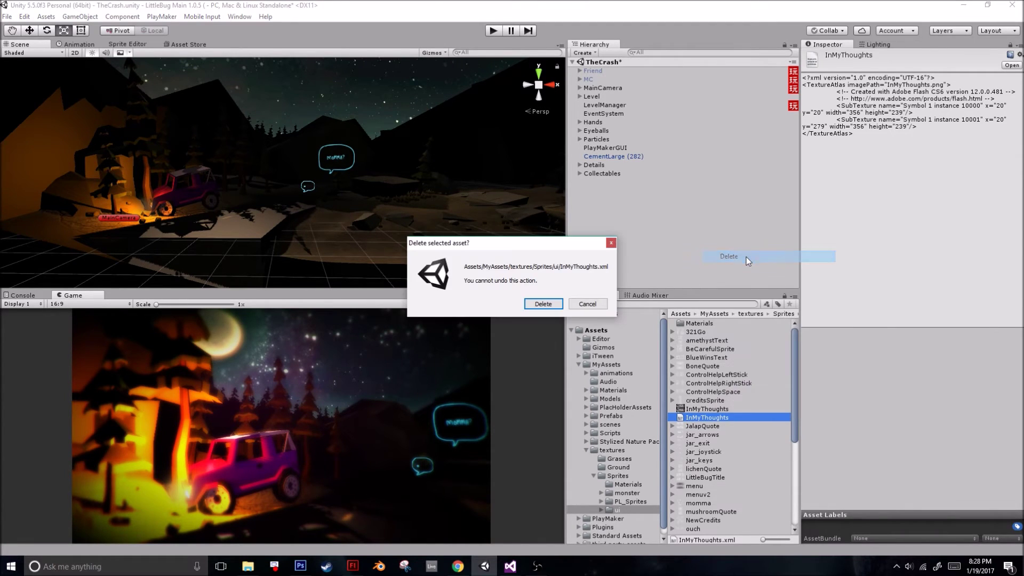
left_click(543, 304)
left_click(730, 410)
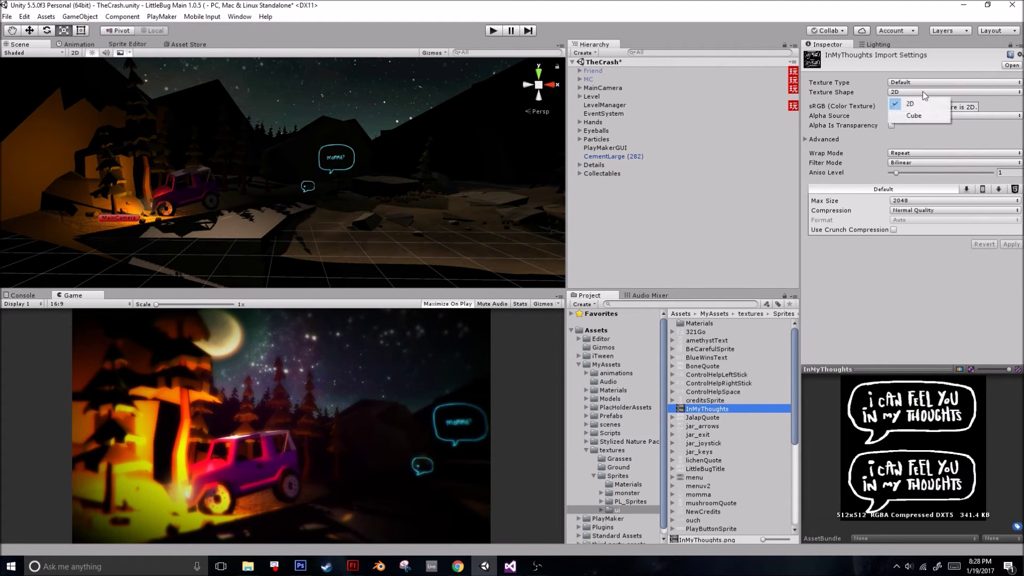
left_click(940, 80)
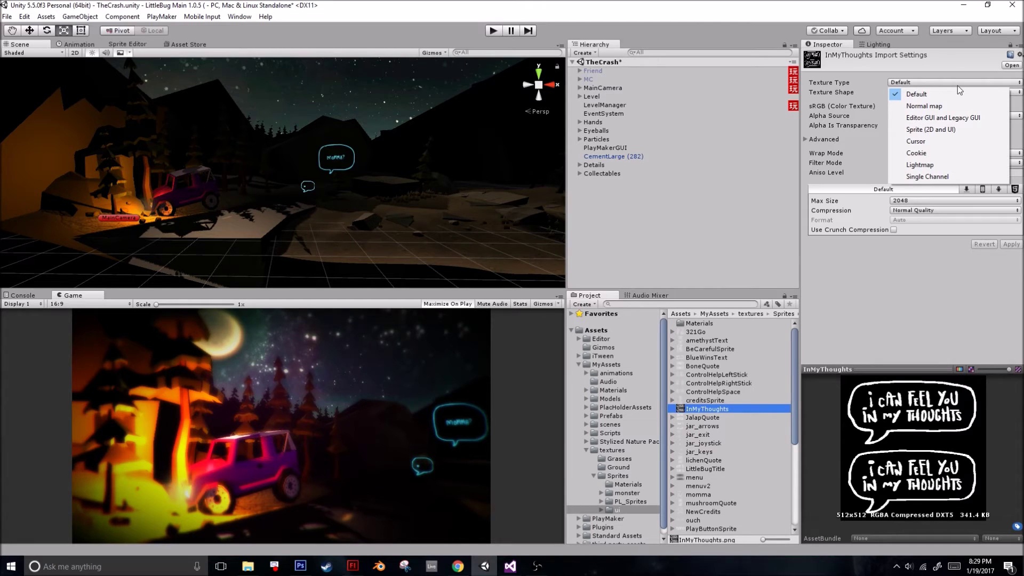
left_click(960, 129)
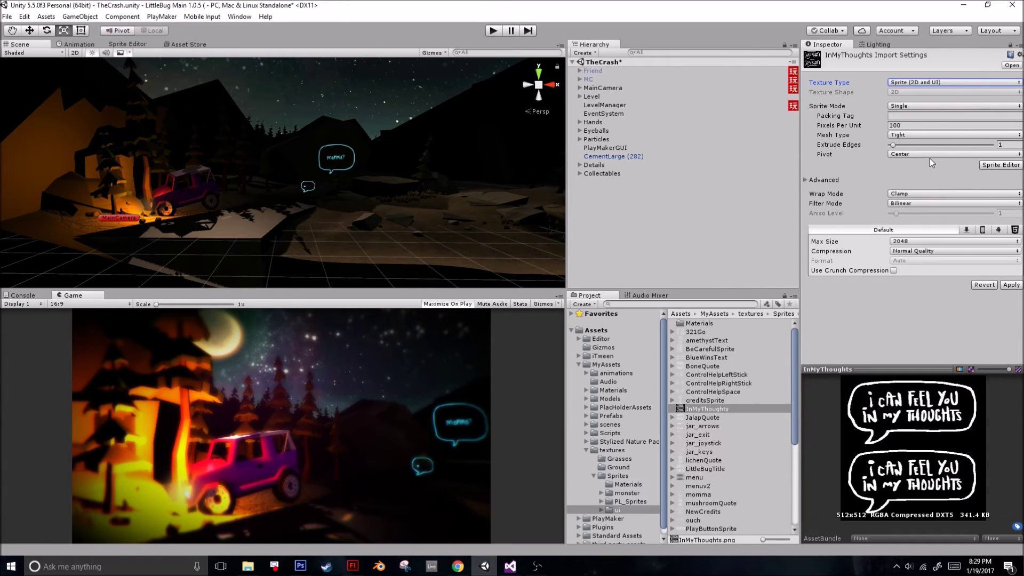
left_click(903, 106)
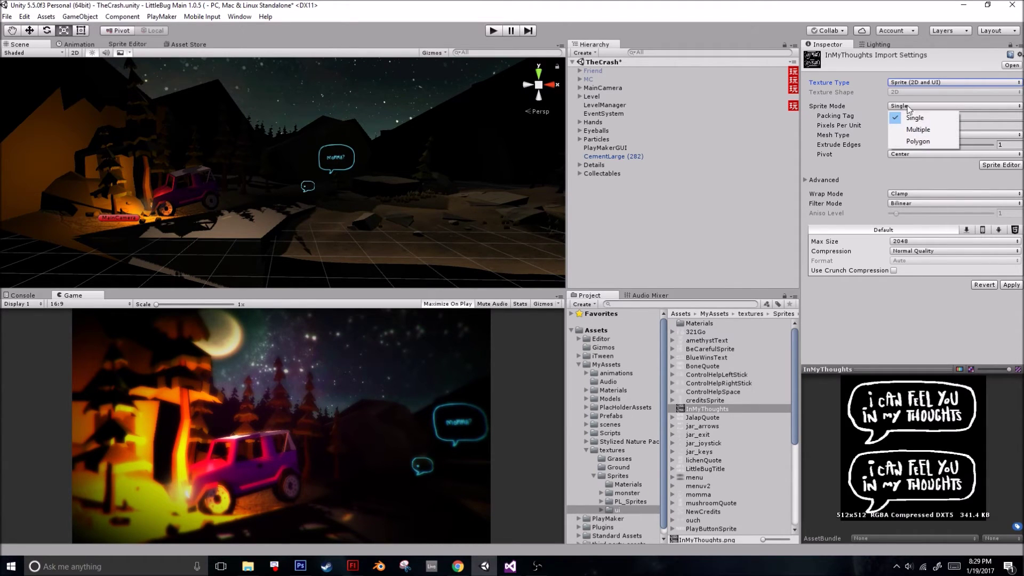
left_click(930, 133)
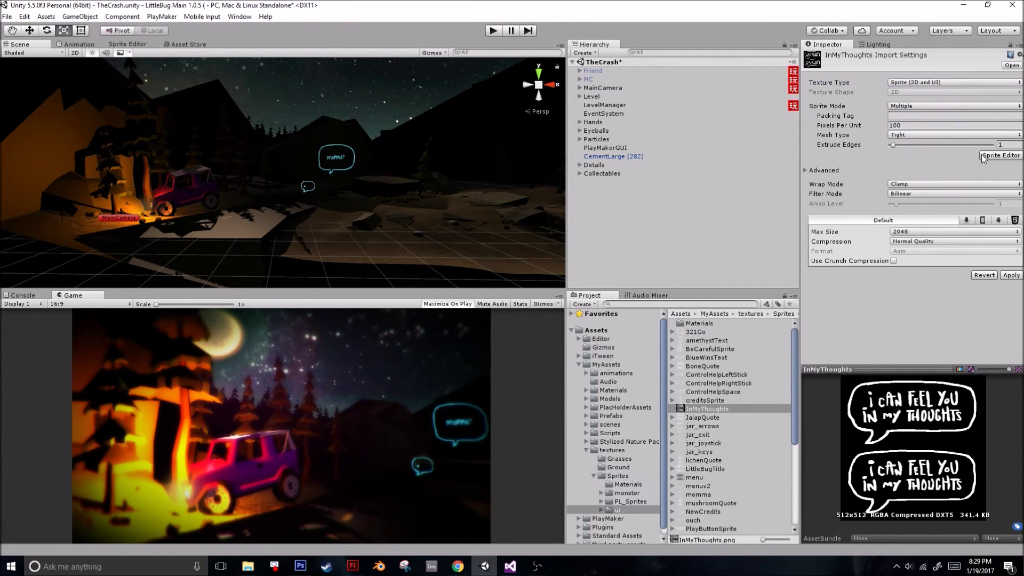
left_click(1007, 275)
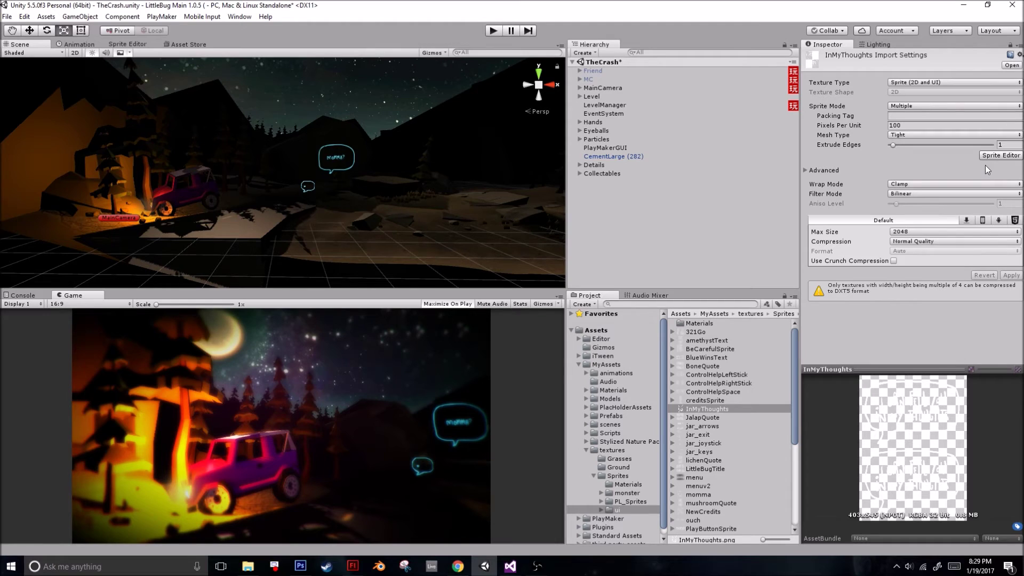
Open the InMyThoughts sheet in the Sprite Editor and enlarge the editing area
left_click(999, 155)
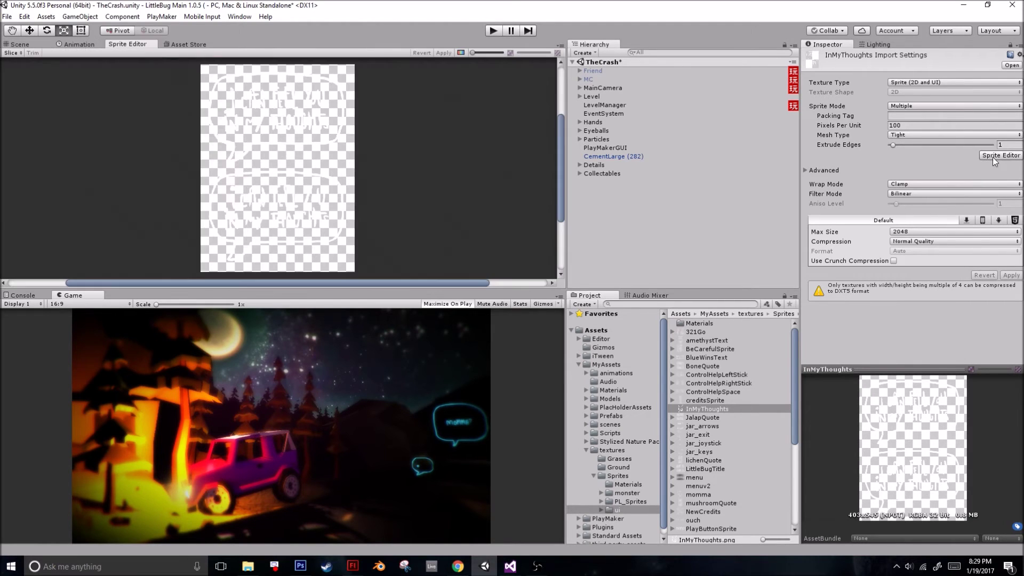
scroll(370, 174, "up", 1)
scroll(370, 174, "down", 1)
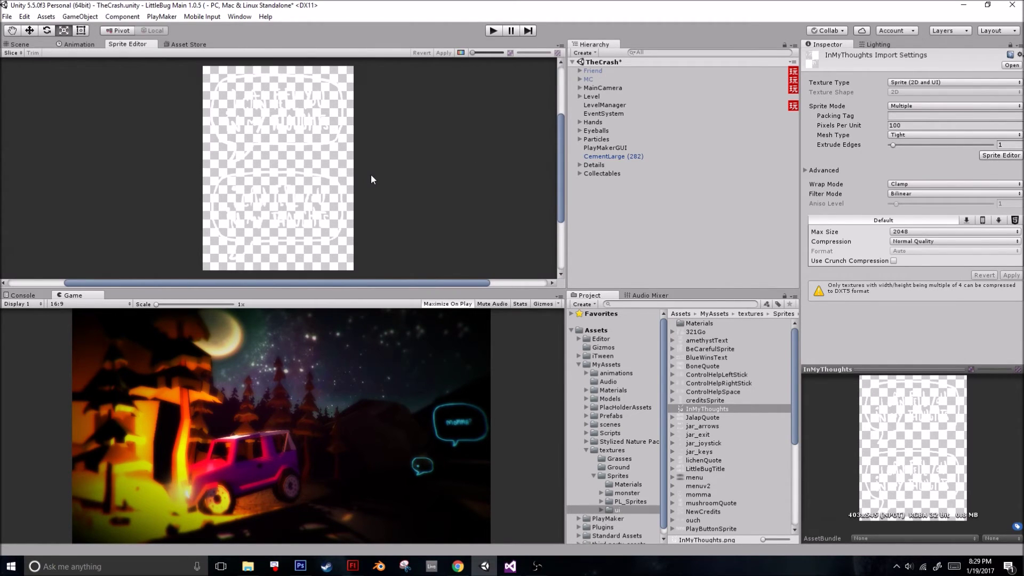
left_click_drag(507, 289, 494, 373)
scroll(454, 290, "up", 1)
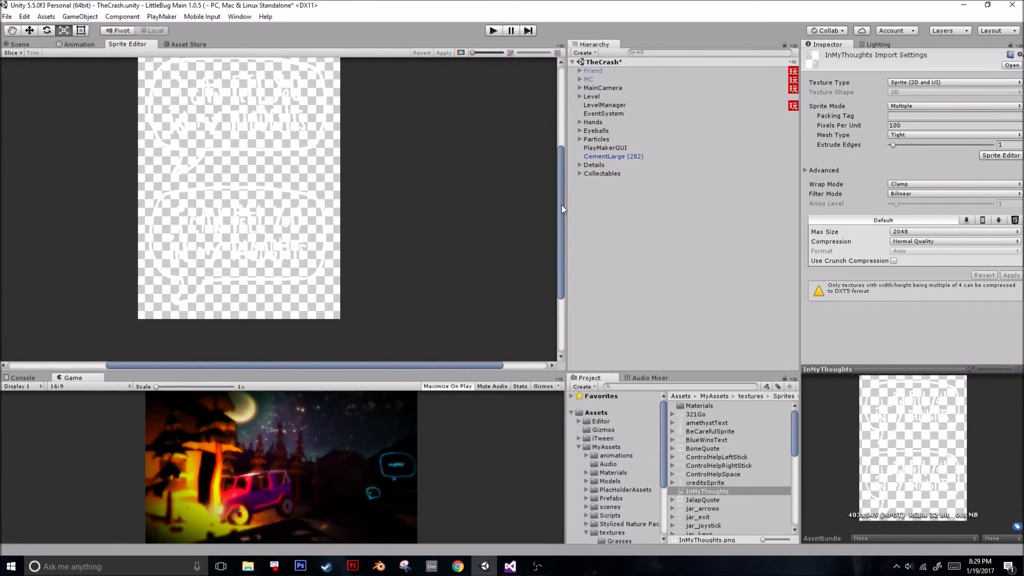
left_click_drag(563, 209, 562, 193)
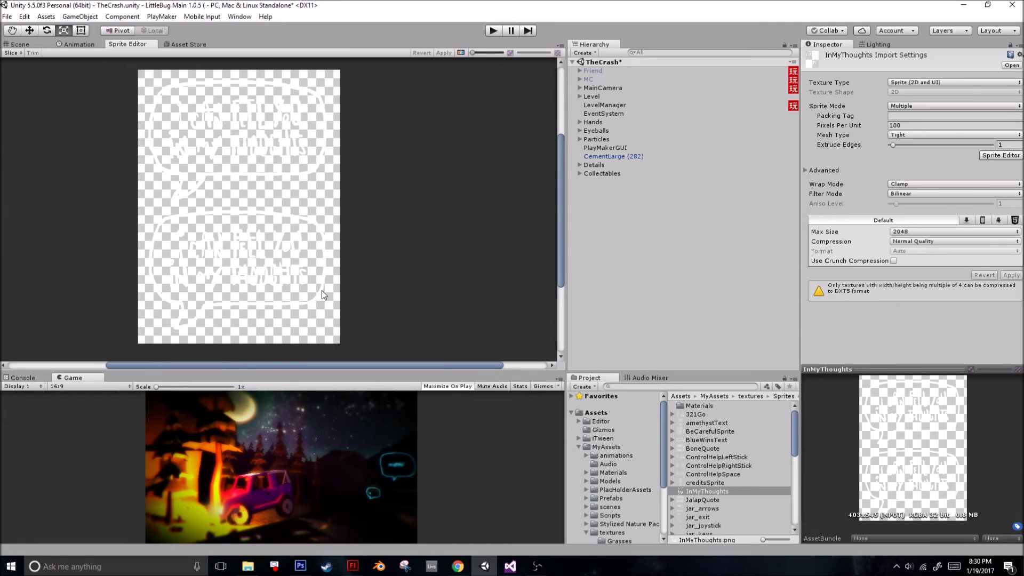
Slice the texture using the default Automatic slice type
left_click(21, 53)
left_click(97, 67)
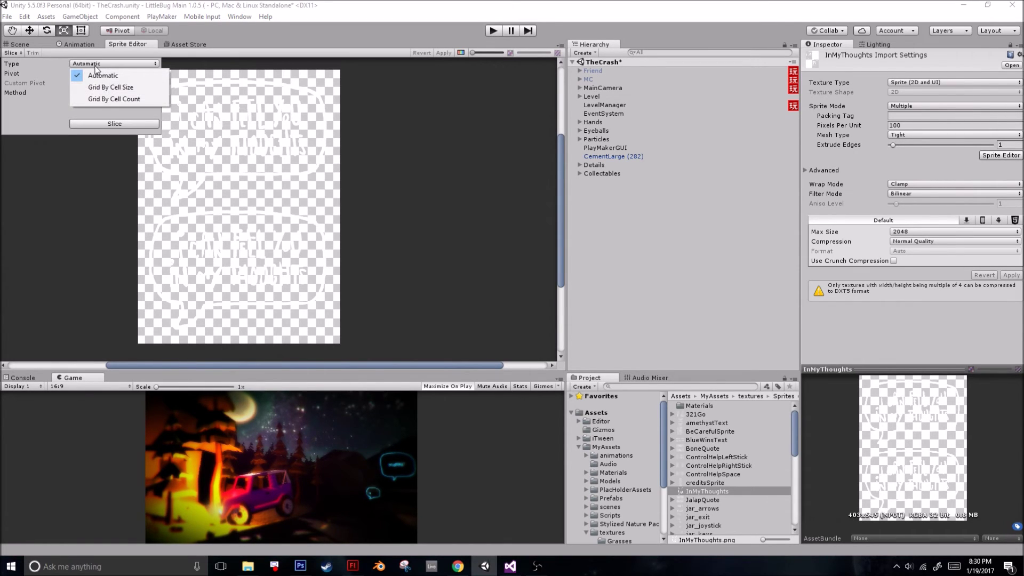
left_click(124, 51)
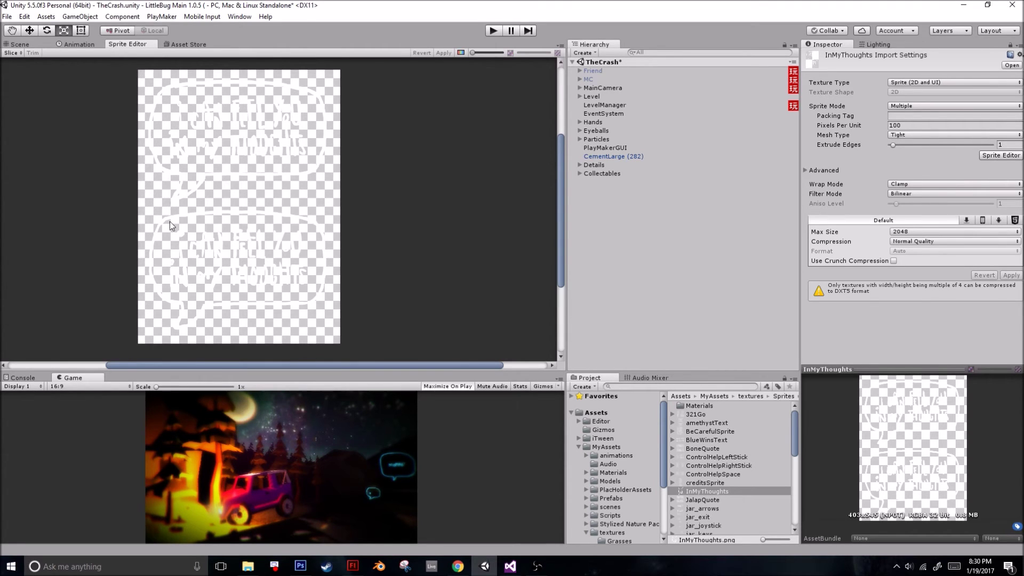
left_click(19, 53)
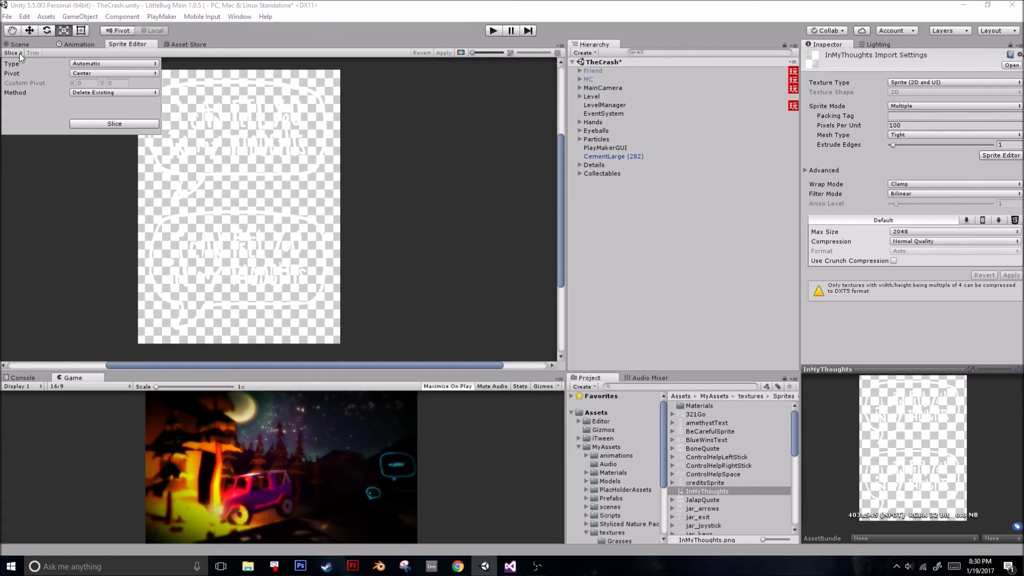
left_click(120, 123)
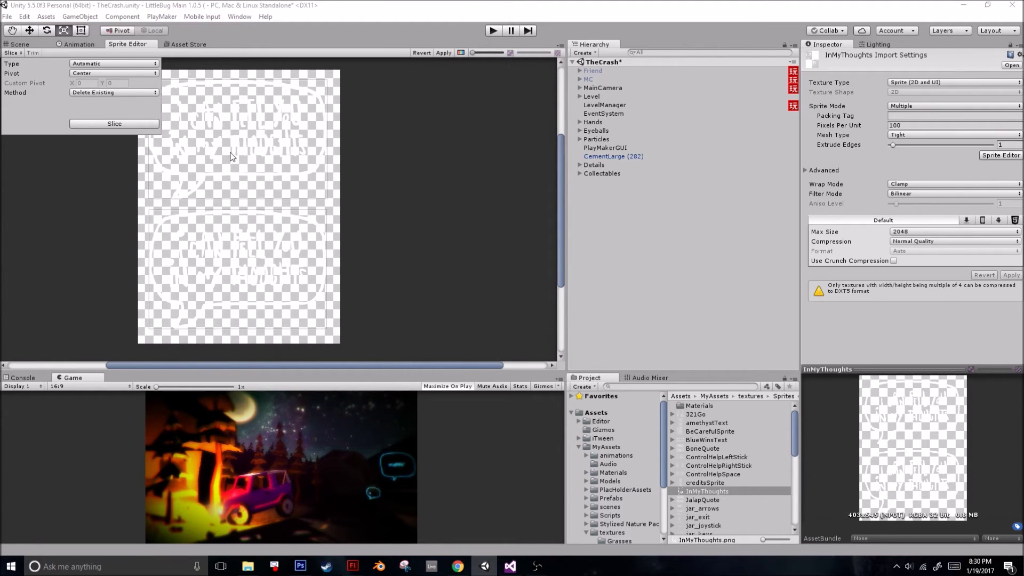
Check the InMyThoughts_0 and InMyThoughts_1 slice rectangles and apply the slicing
left_click(227, 265)
left_click(239, 126)
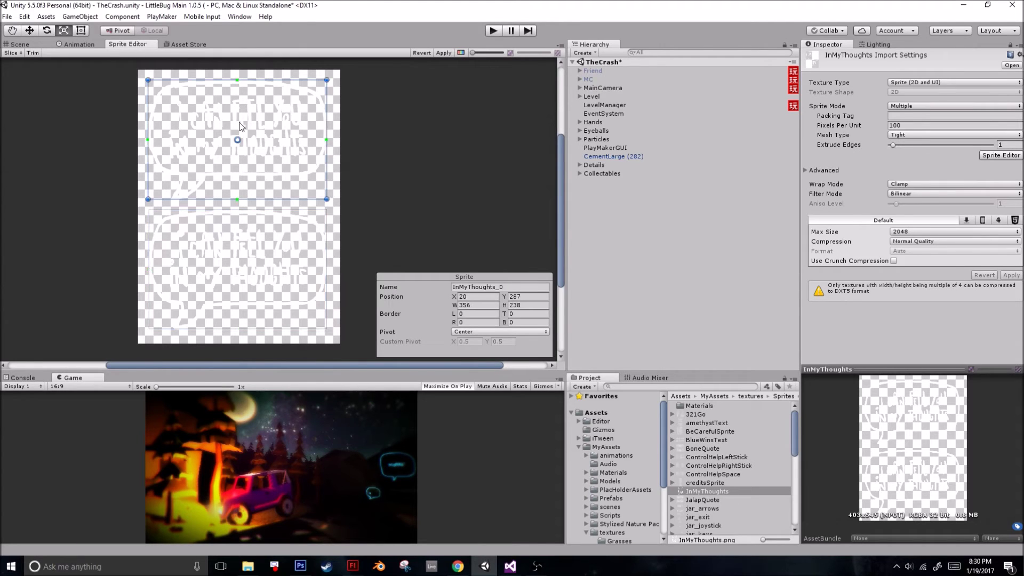
left_click(243, 240)
left_click(239, 144)
left_click(245, 238)
left_click(243, 146)
left_click(284, 257)
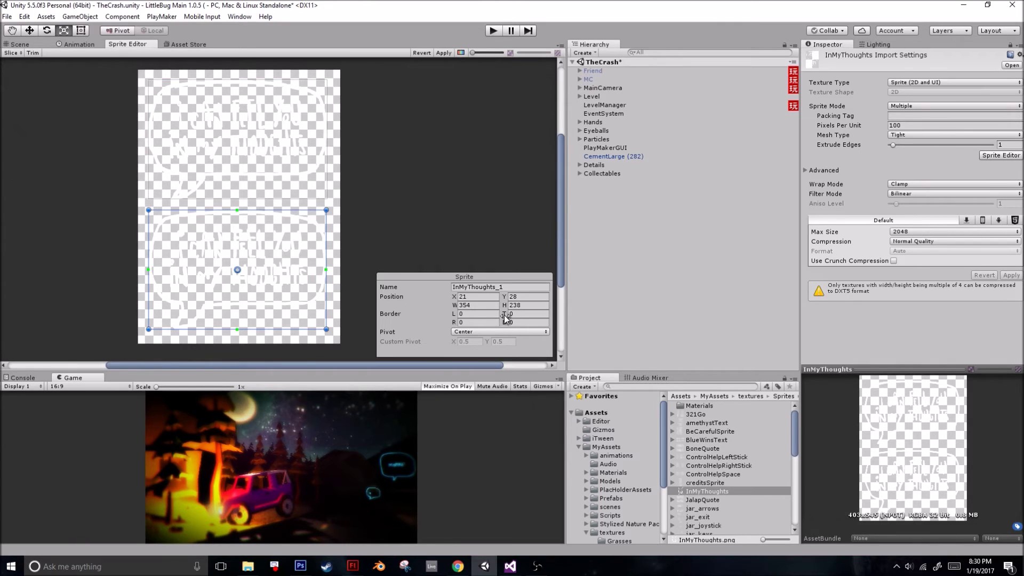
left_click(244, 149)
left_click(444, 54)
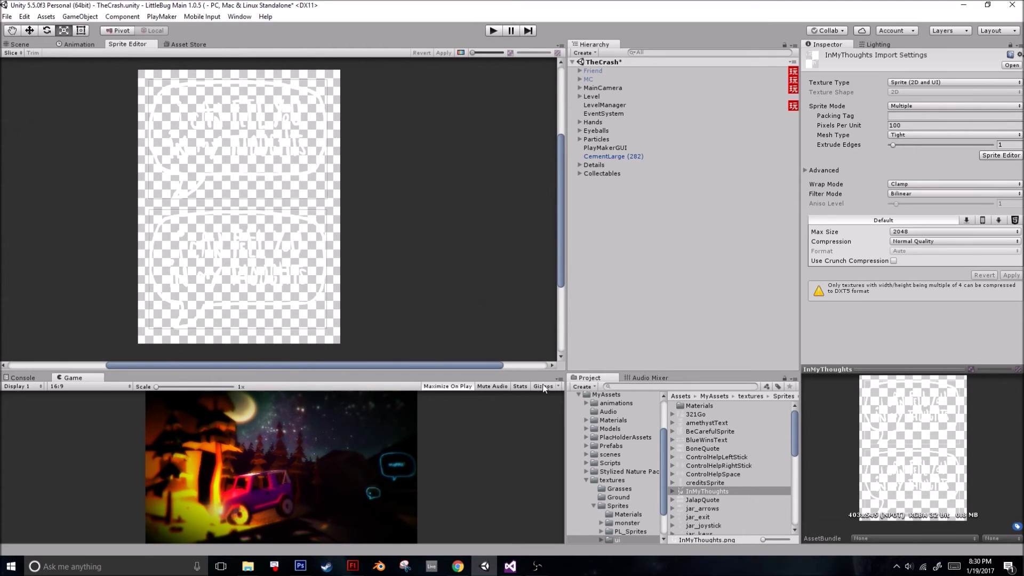
left_click(20, 44)
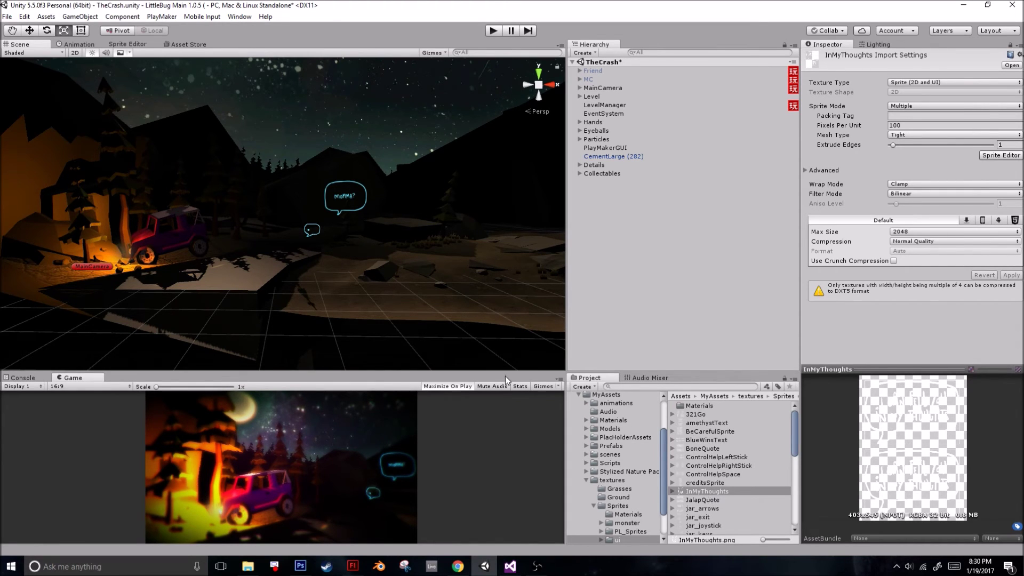
Expand InMyThoughts to preview InMyThoughts_0 and InMyThoughts_1, then drag the sheet into the Scene view
left_click_drag(504, 371, 504, 278)
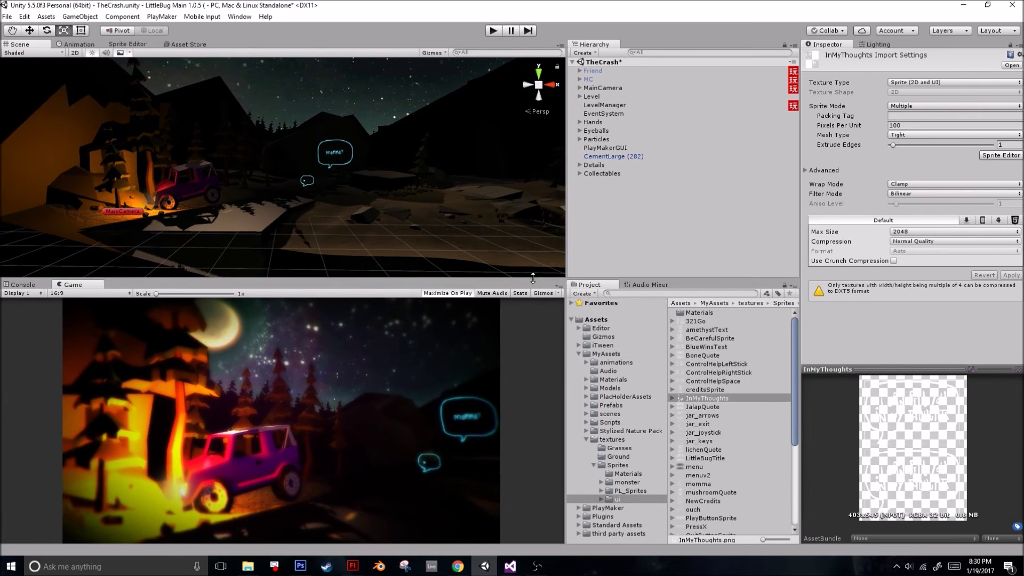
left_click(673, 399)
left_click(720, 409)
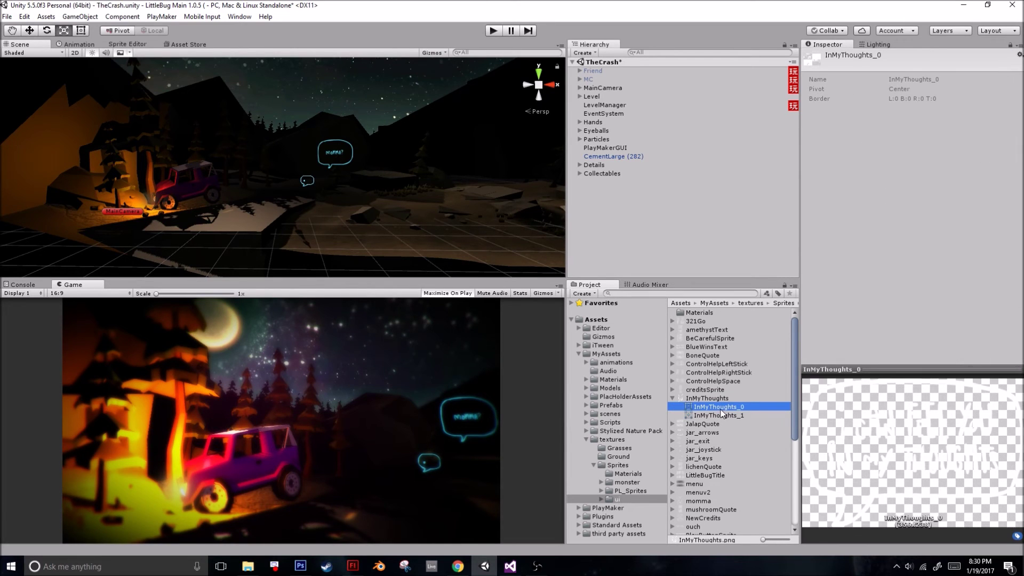
left_click(726, 416)
left_click(724, 411)
left_click(727, 416)
left_click(715, 400)
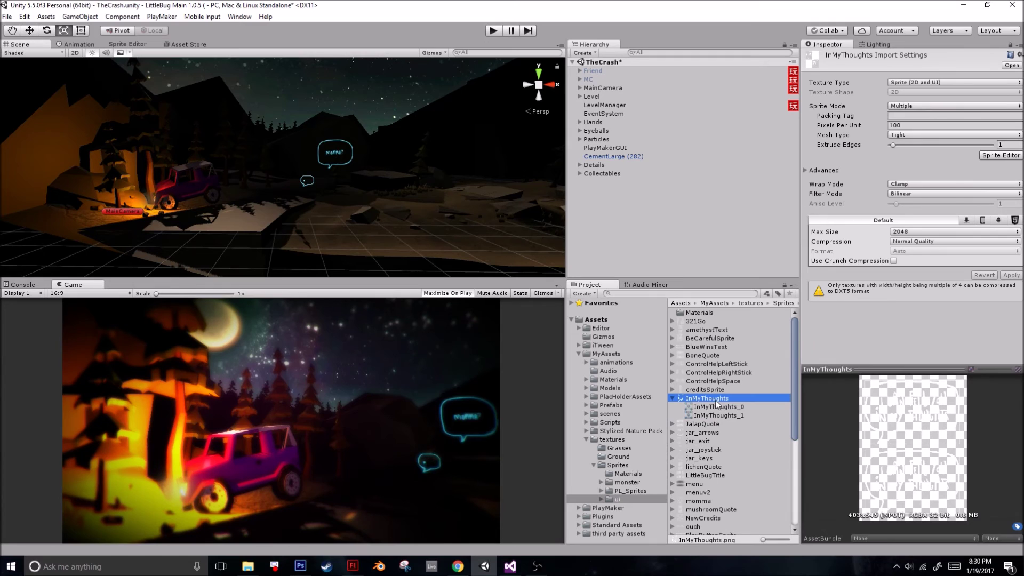
left_click_drag(713, 403, 286, 126)
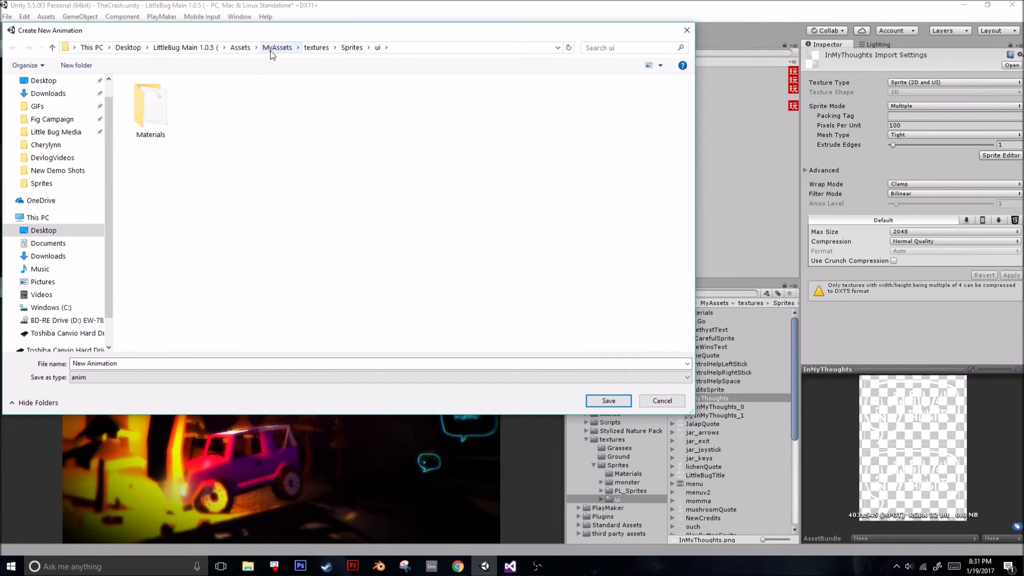
Save the new animation clip as InMyThoughts in Assets/MyAssets/animations
left_click(240, 48)
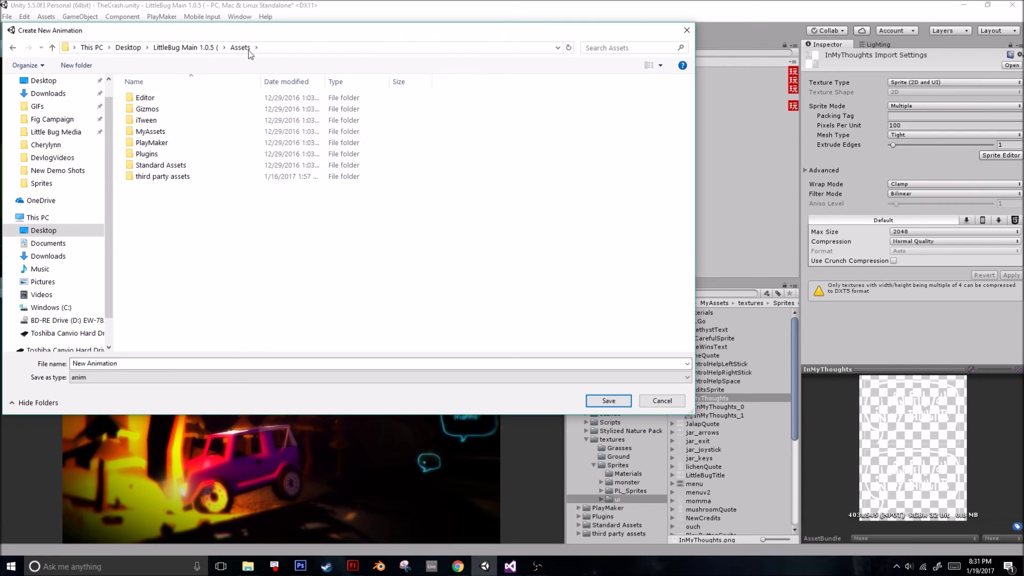
left_click(191, 131)
double_click(191, 132)
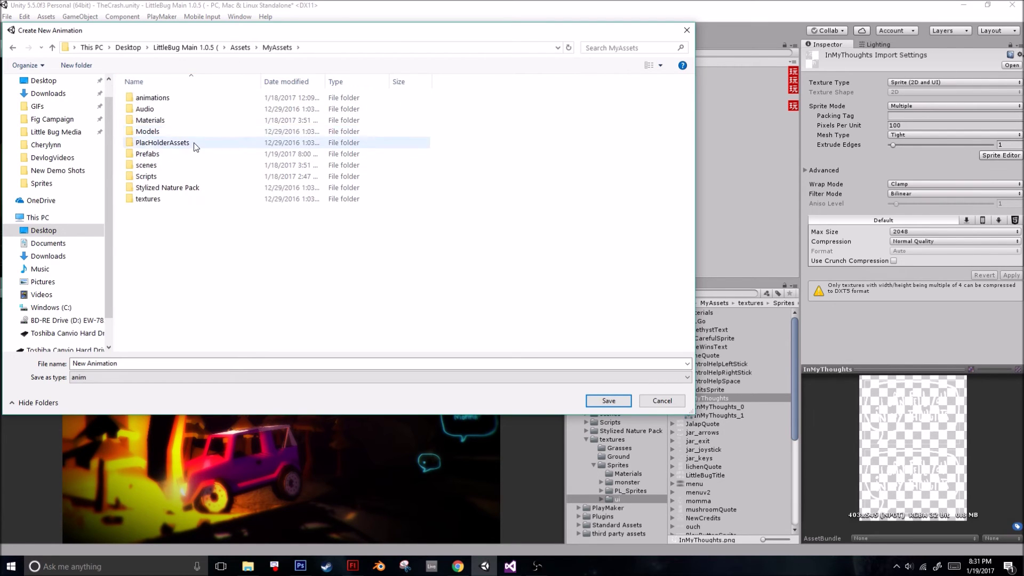
double_click(190, 99)
scroll(283, 257, "down", 12)
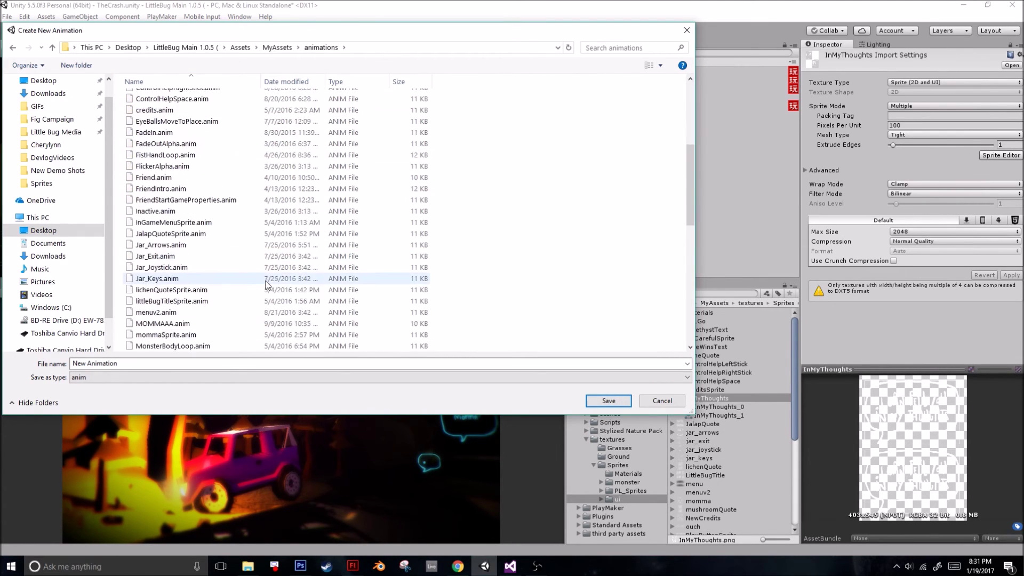
scroll(285, 314, "up", 10)
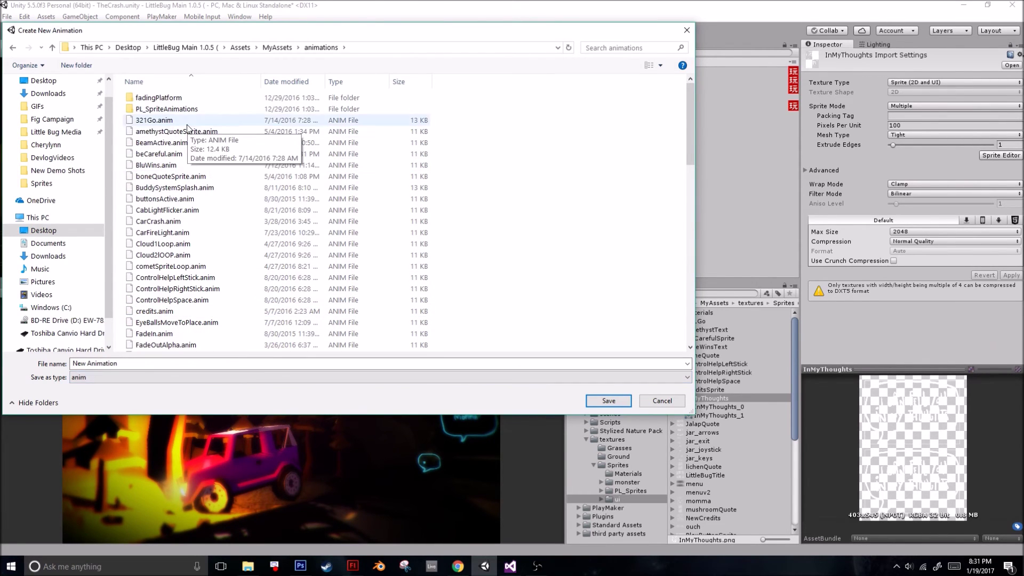
left_click_drag(118, 364, 74, 365)
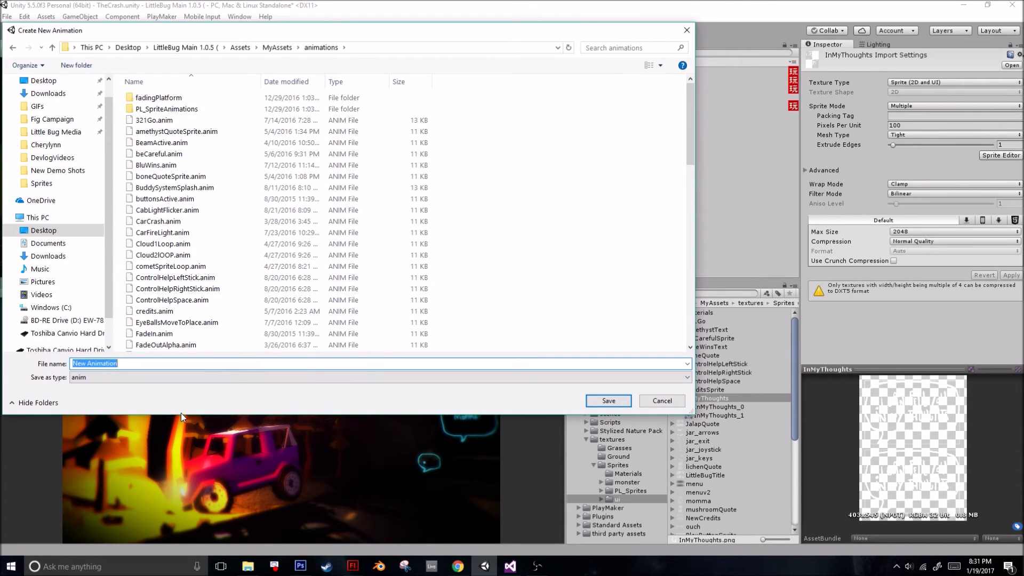
type("InMyTh")
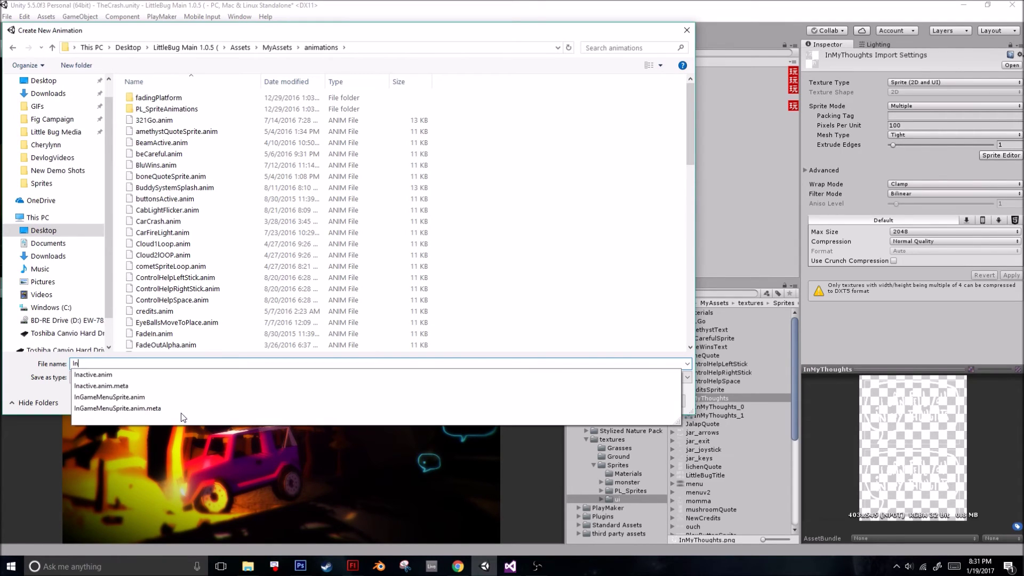
type("o")
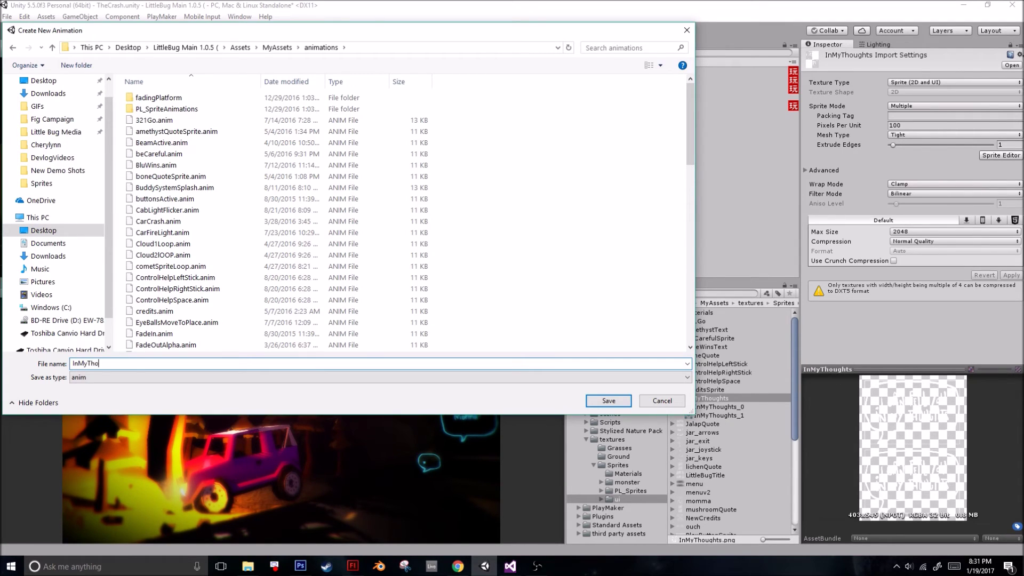
type("ughts")
left_click(614, 406)
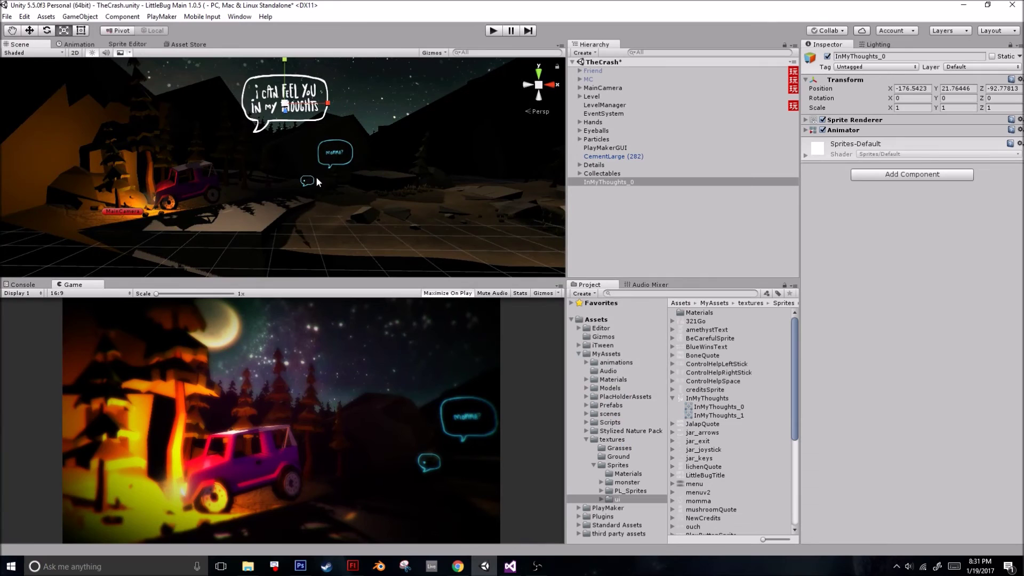
Set the bubble's Z position to 0 and scale it up to about 5.36
mouse_move(299, 166)
left_mouse_down()
mouse_move(314, 187)
mouse_move(346, 184)
mouse_move(339, 179)
mouse_move(336, 199)
mouse_move(373, 176)
mouse_move(461, 181)
mouse_move(301, 179)
left_mouse_up()
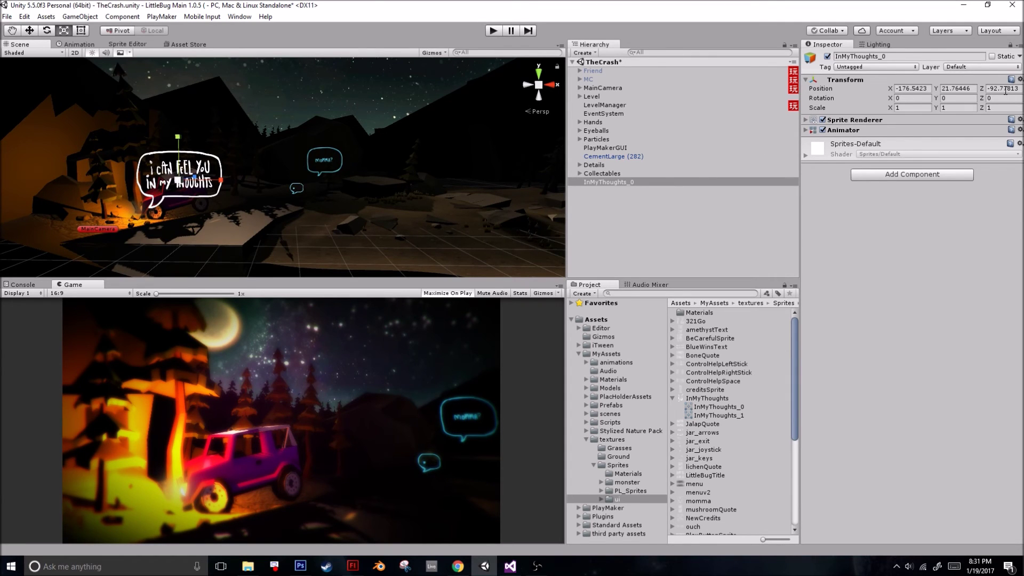
left_click_drag(366, 167, 410, 162)
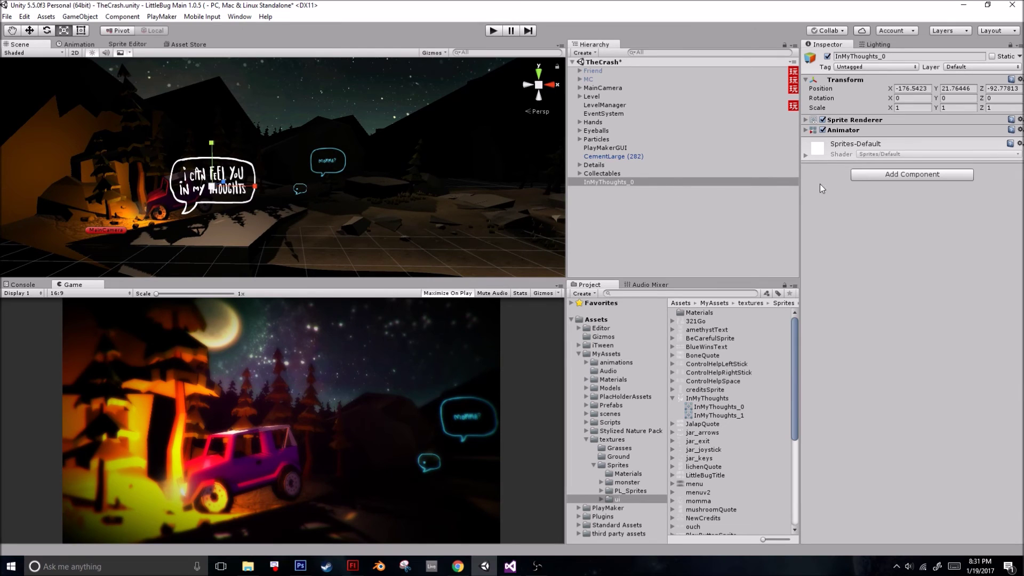
left_click(997, 89)
type("0")
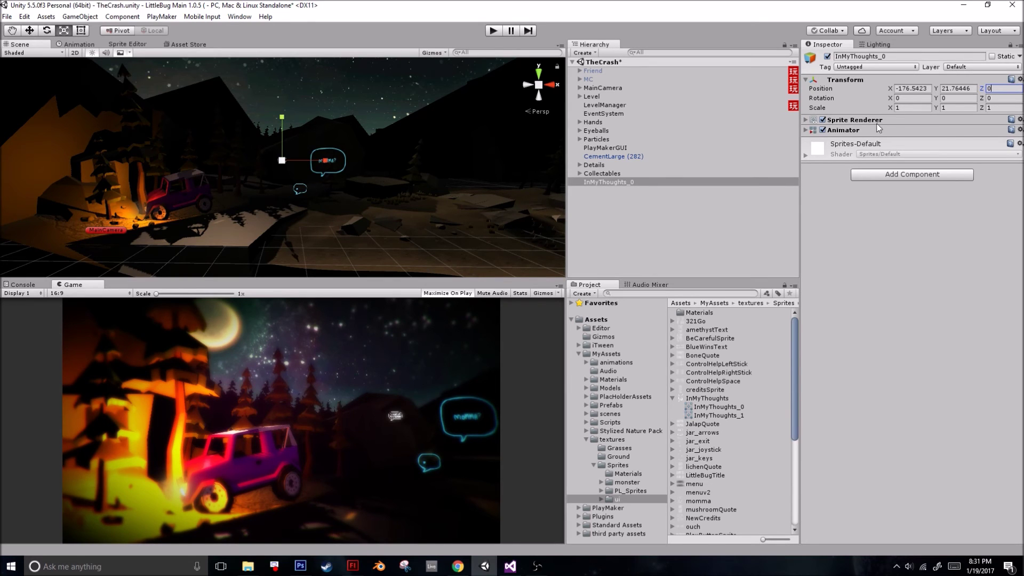
left_click(968, 89)
left_click_drag(282, 161, 495, 107)
Move the bubble left to about X -183.3 and expand its Sprite Renderer settings
scroll(372, 164, "up", 5)
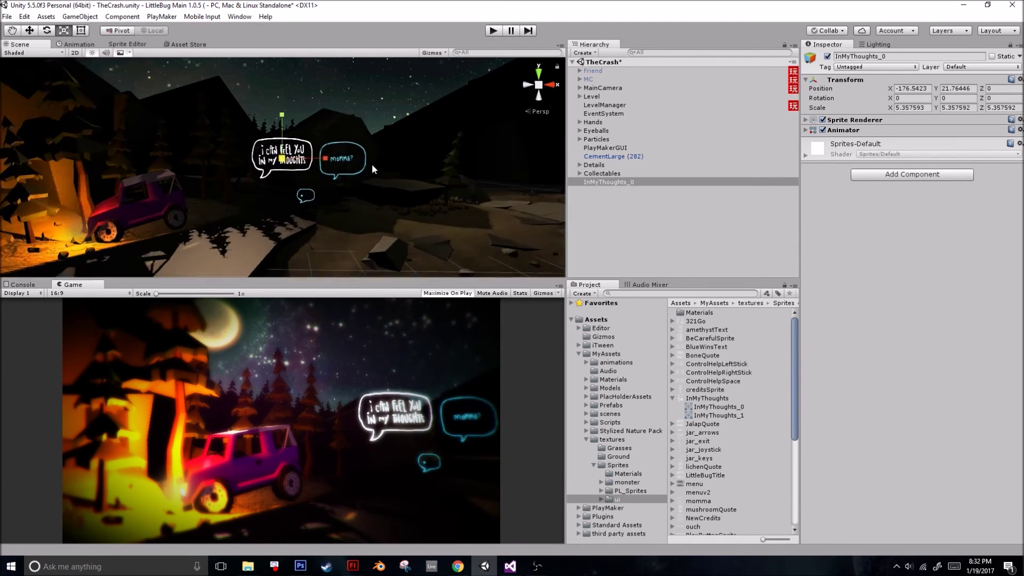
left_click(29, 31)
left_click_drag(327, 172, 291, 161)
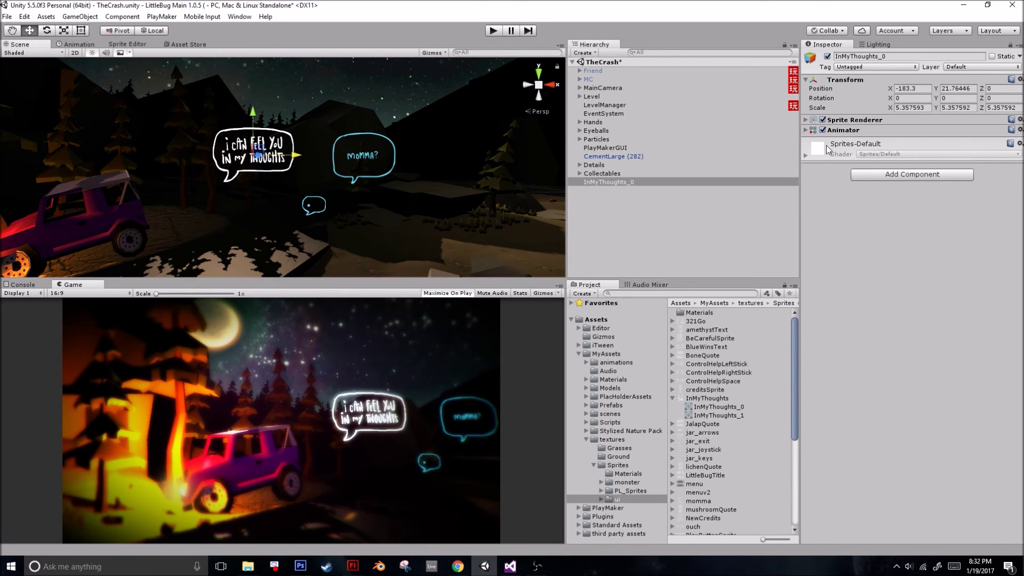
left_click(806, 120)
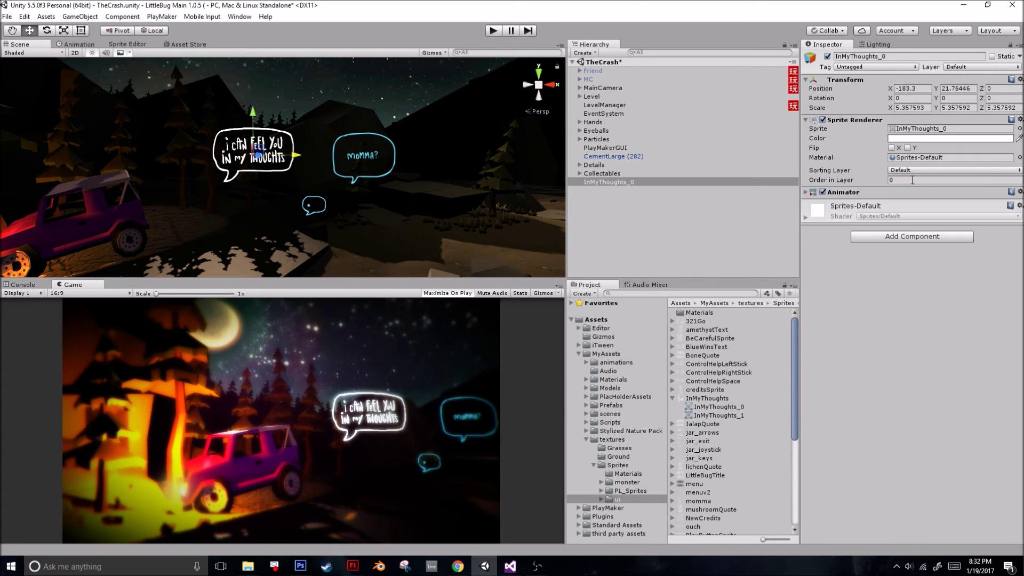
Tint the bubble translucent light cyan (85F5FFA8): alpha about 168, hue 184, higher saturation
left_click(994, 140)
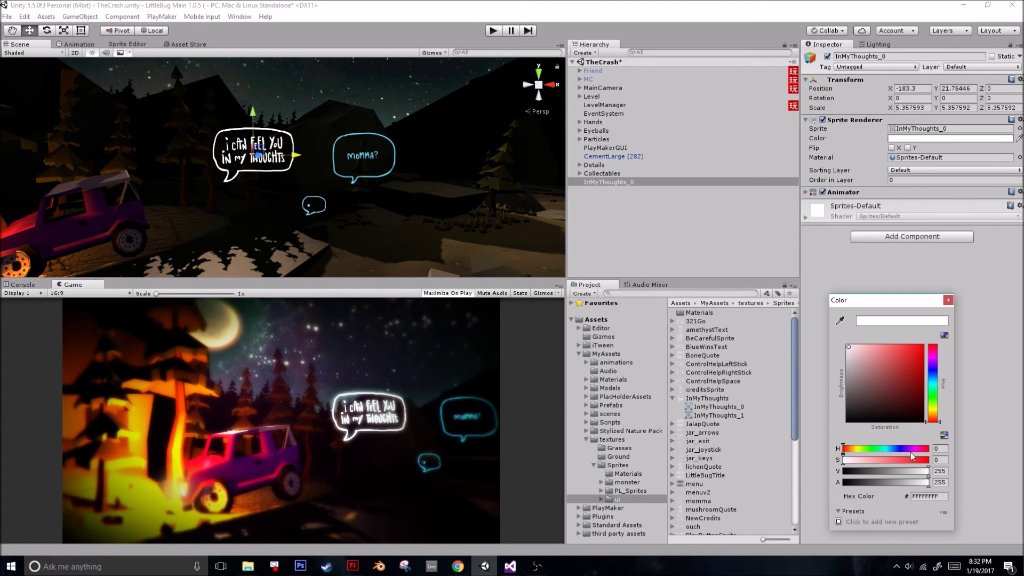
left_click(917, 483)
left_click_drag(918, 486, 899, 484)
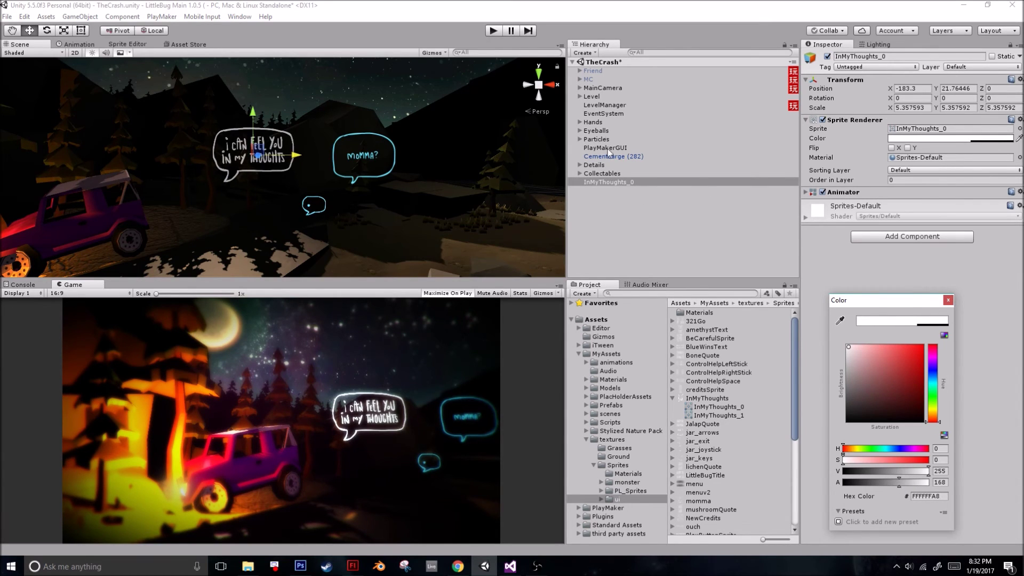
left_click(932, 382)
left_click_drag(862, 350, 884, 343)
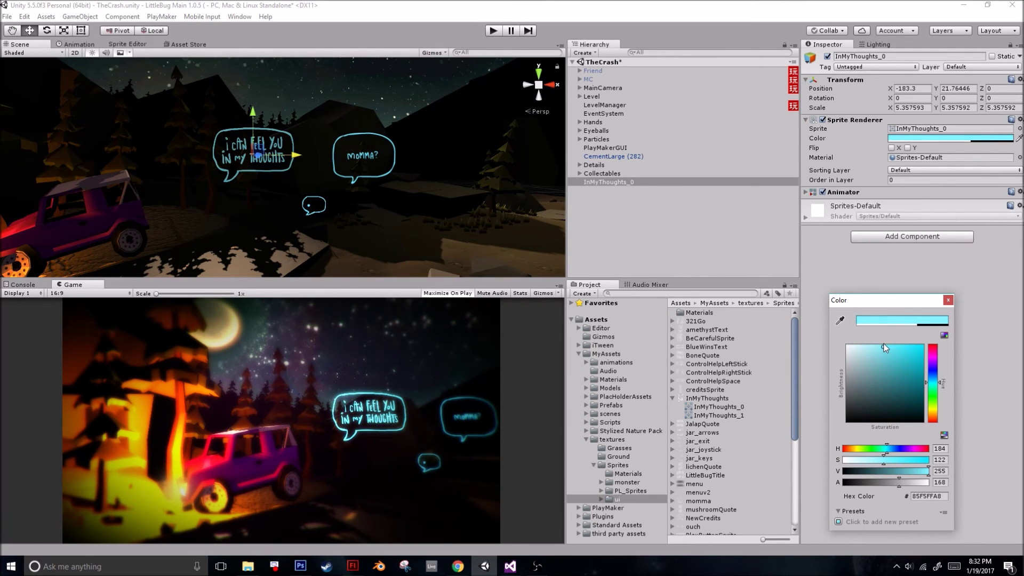
left_click(952, 264)
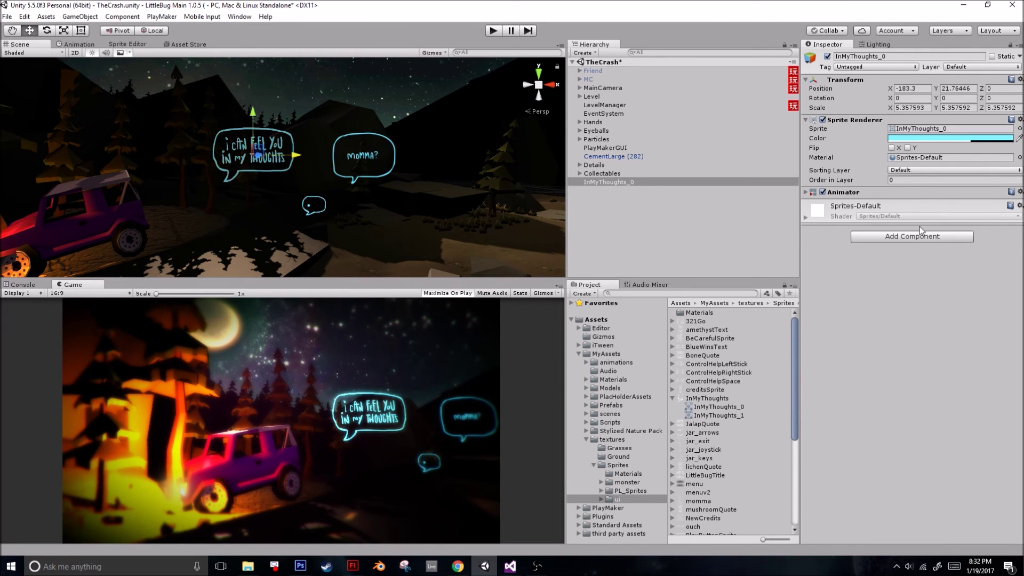
Bring up the Animation window from the Window menu
left_click(79, 44)
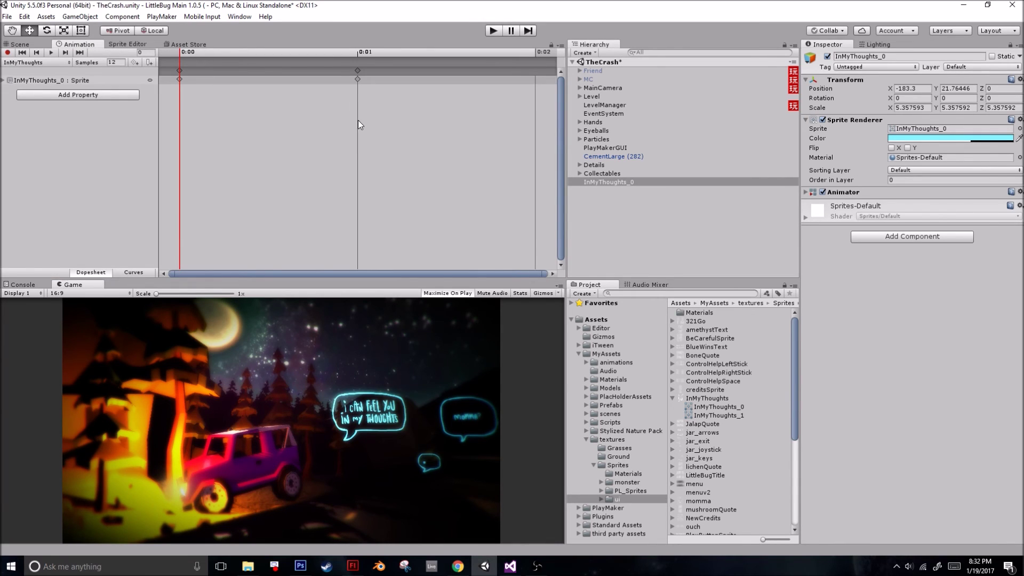
scroll(357, 122, "down", 5)
scroll(326, 153, "down", 2)
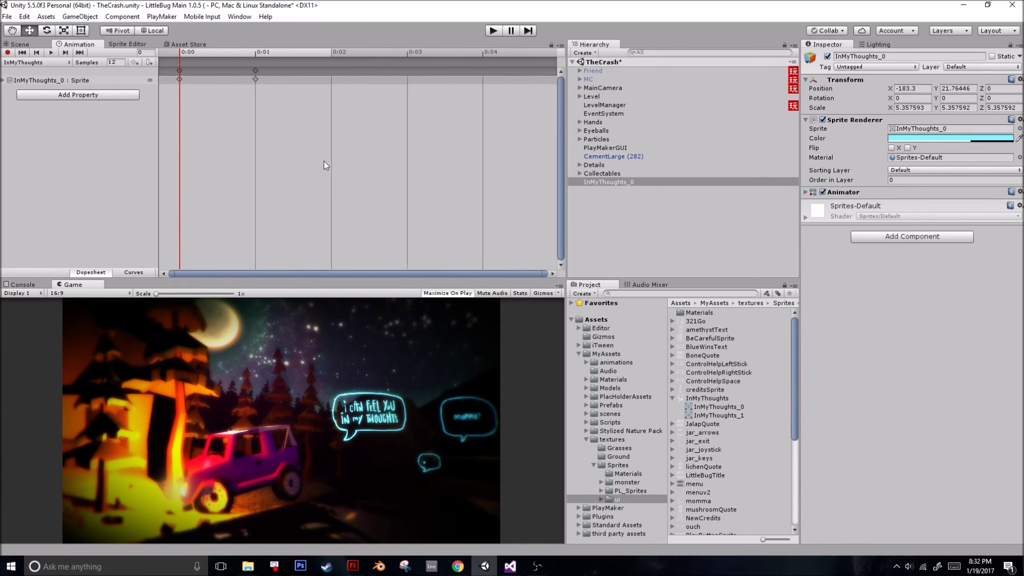
left_click(239, 16)
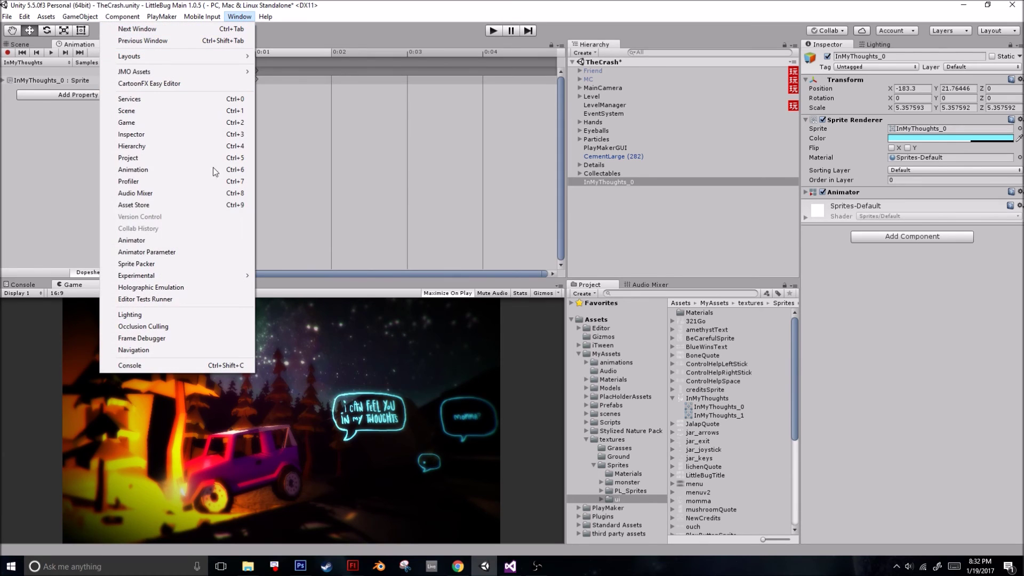
left_click(158, 170)
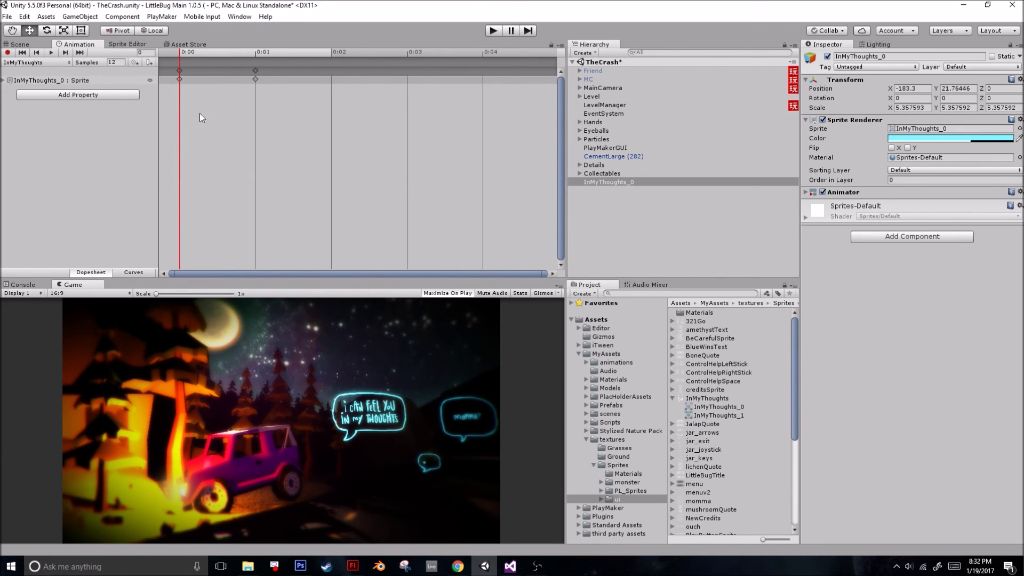
Expand the Sprite track, select the 0:01 keyframe and set Samples to 8
scroll(212, 118, "down", 1)
scroll(211, 117, "up", 3)
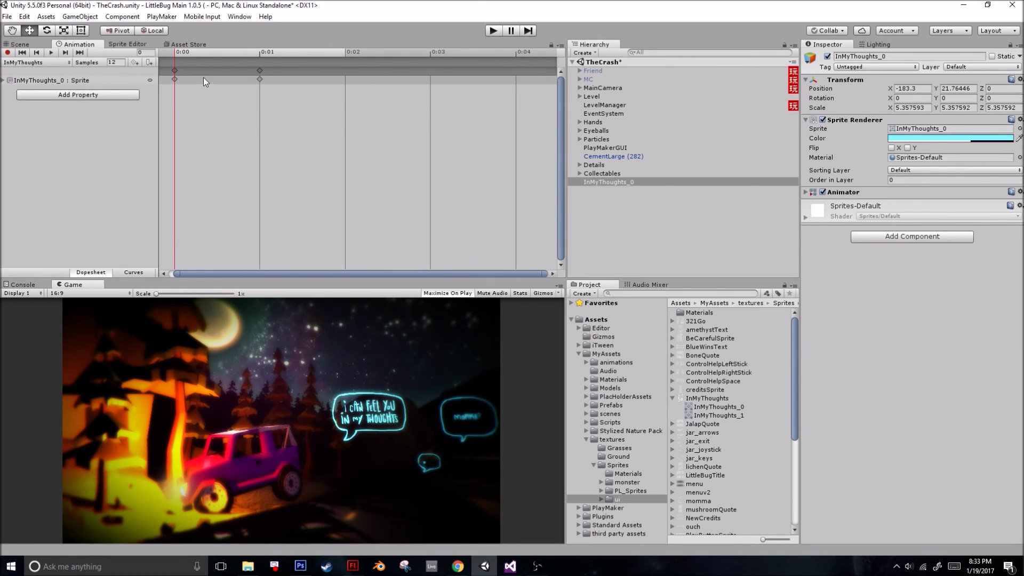
left_click(5, 82)
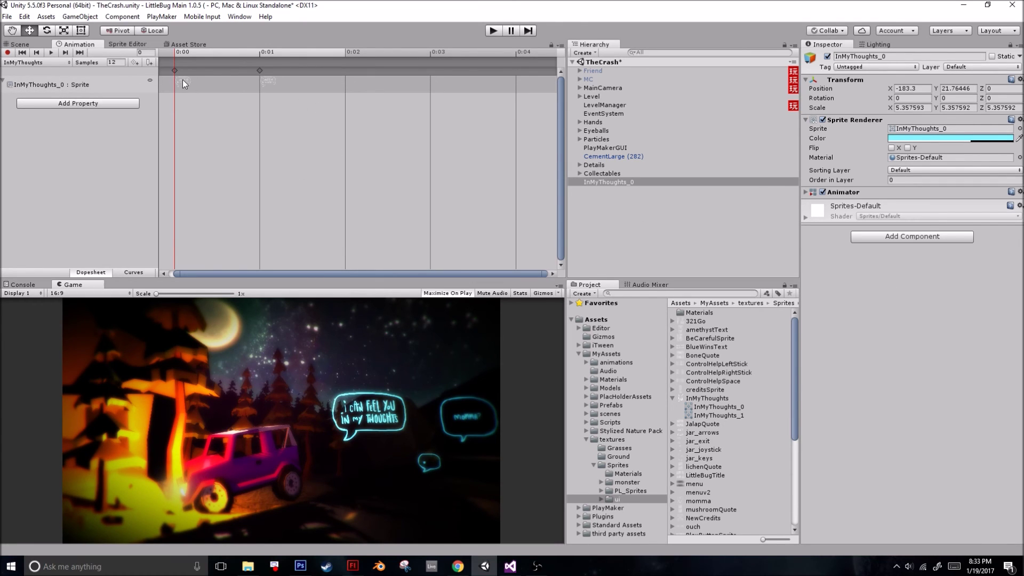
left_click(259, 70)
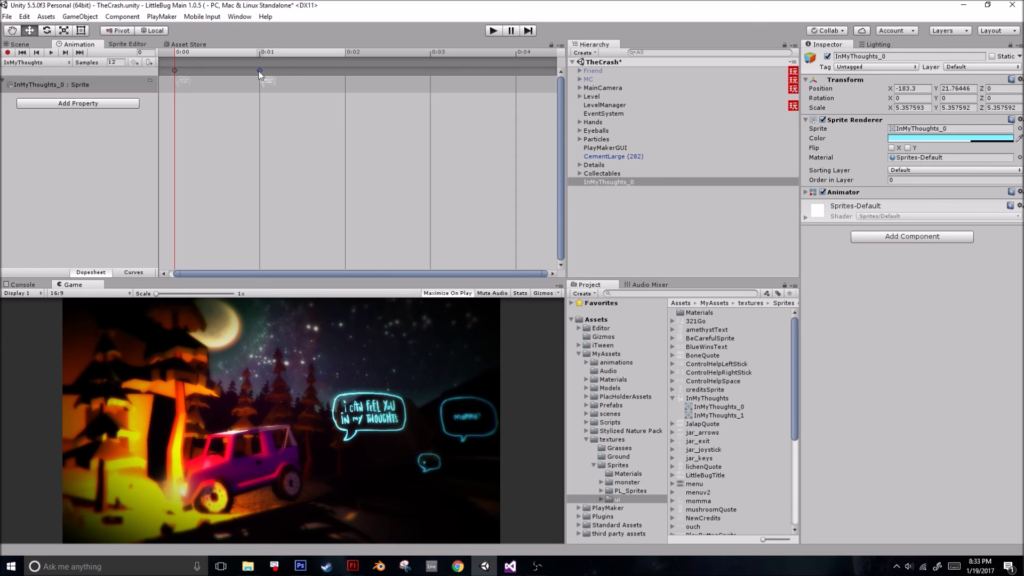
left_click(259, 56)
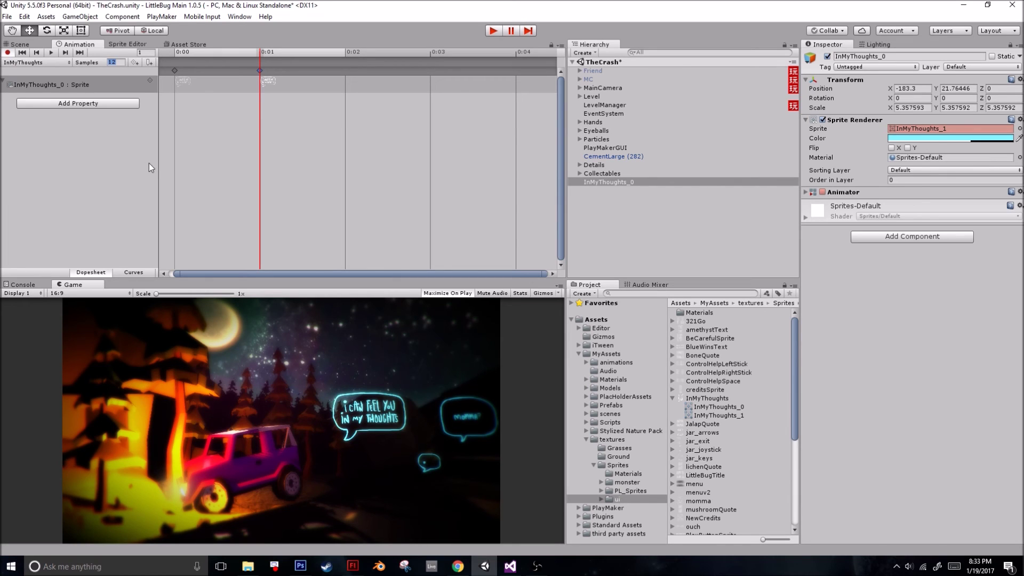
type("8")
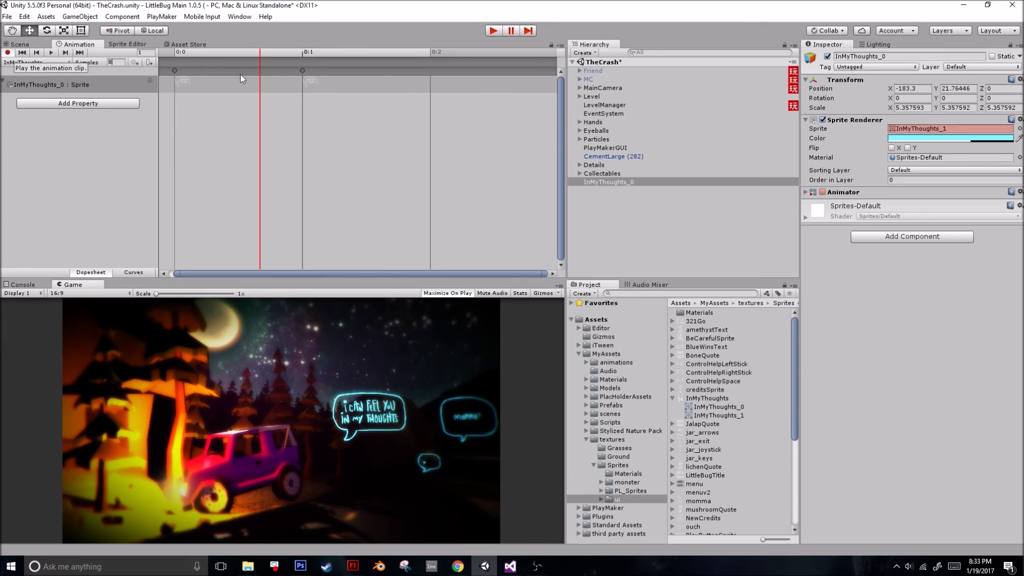
Preview the 8 fps bubble animation in the Scene view, then stop it and return to Scene
left_click(51, 52)
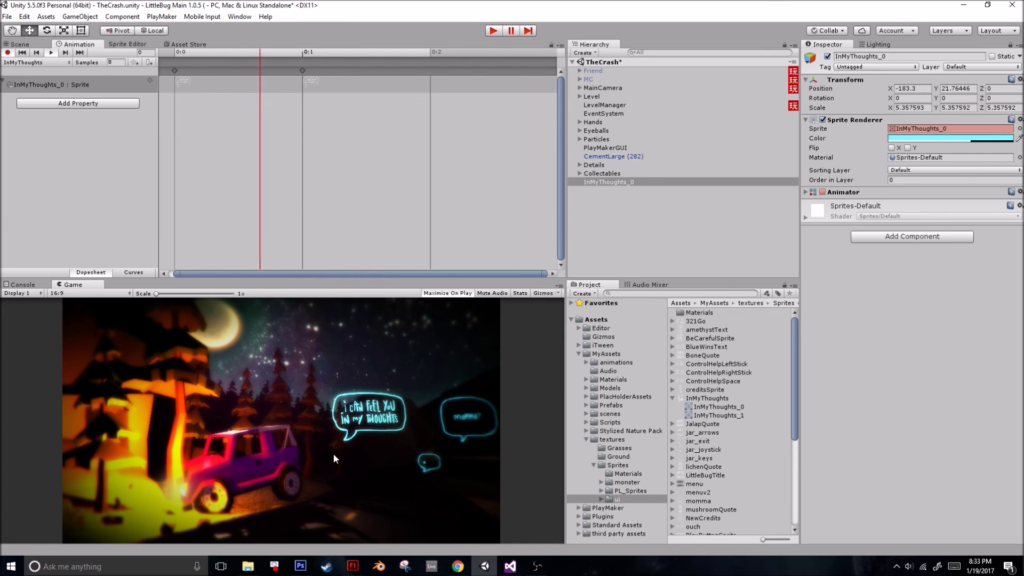
left_click(19, 45)
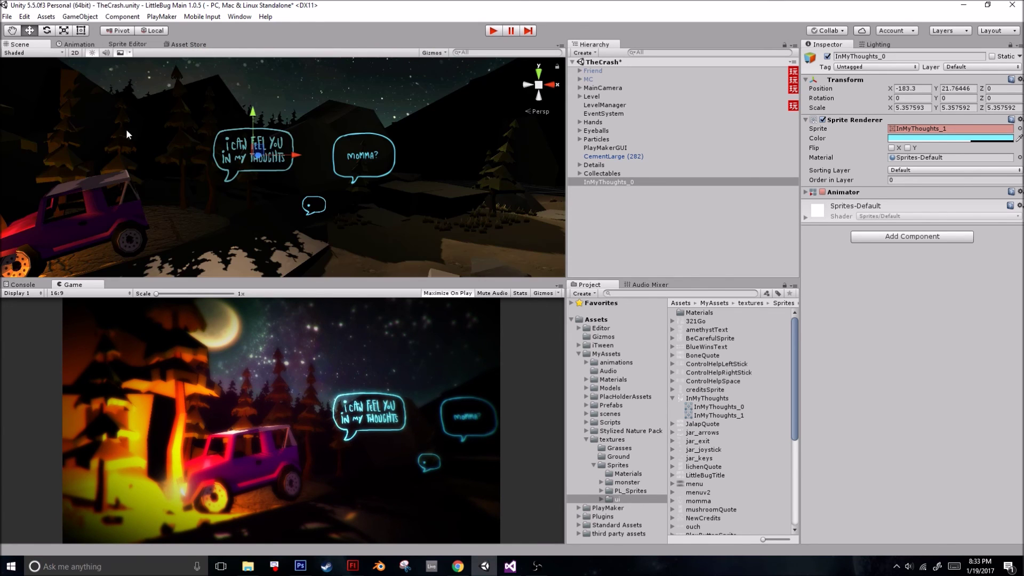
left_click(79, 44)
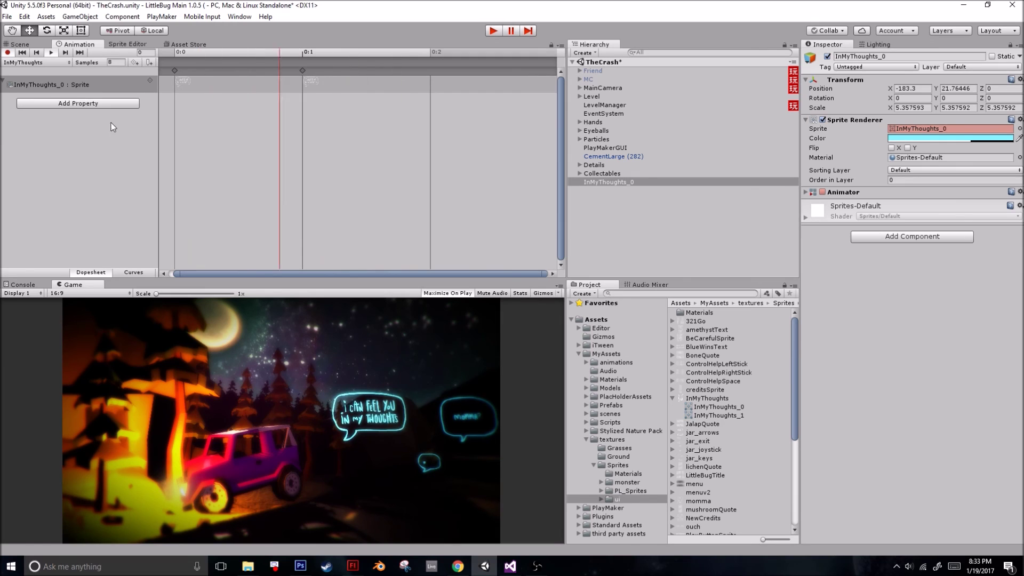
left_click(53, 53)
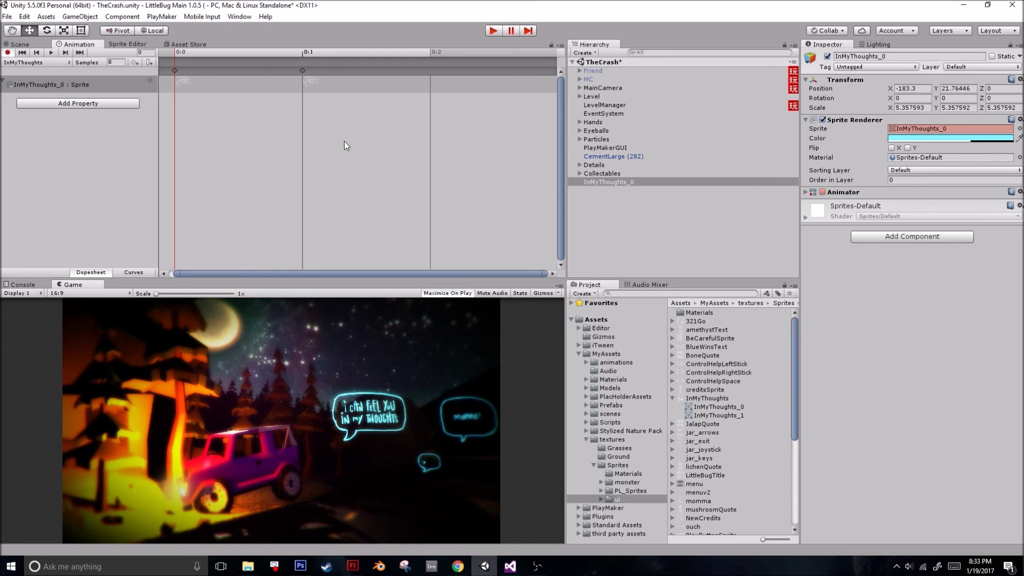
left_click(19, 44)
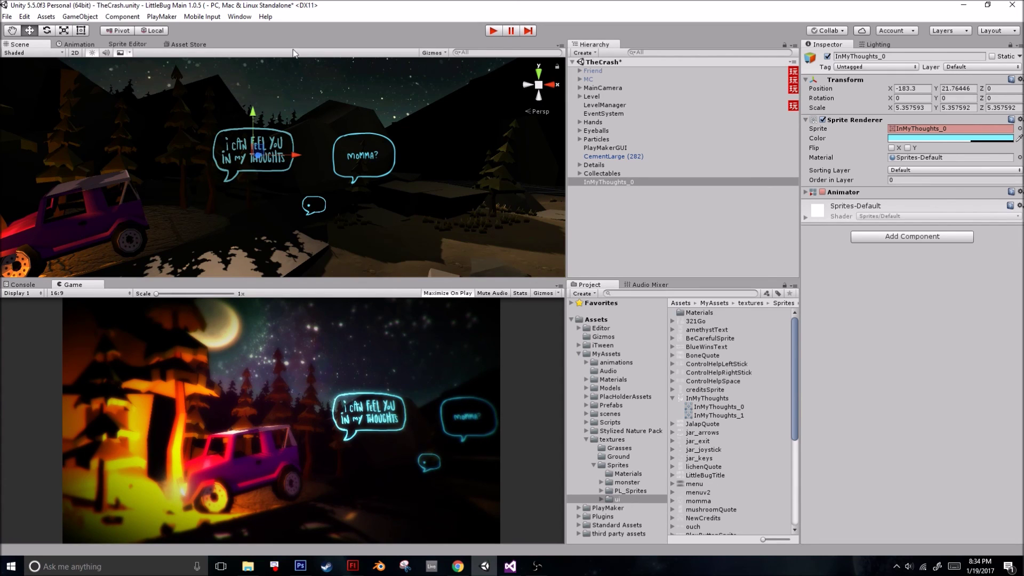
Turn off animation recording and test the cyan bubble in Play mode, exiting with Ctrl+P
left_click(76, 44)
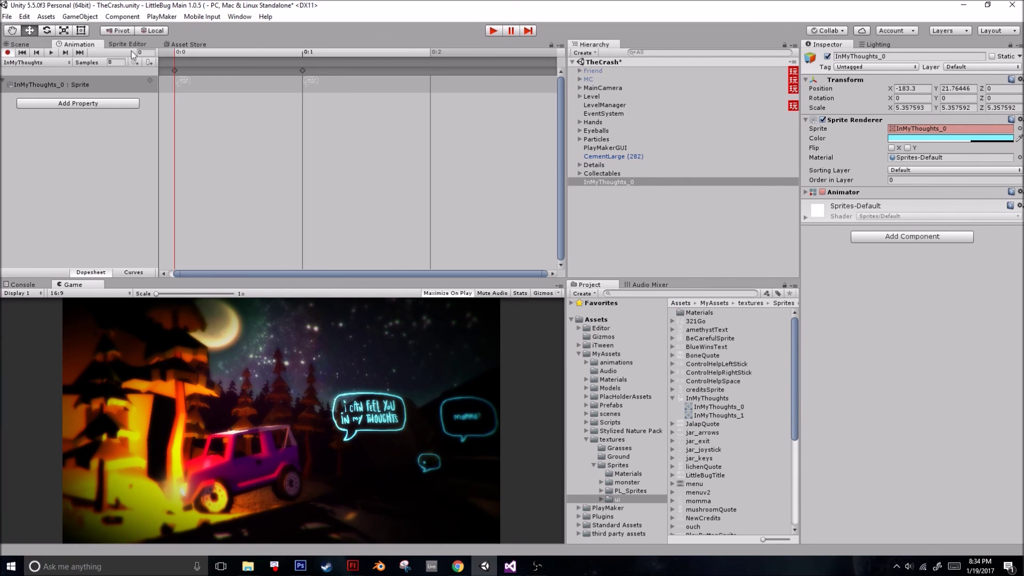
left_click(7, 53)
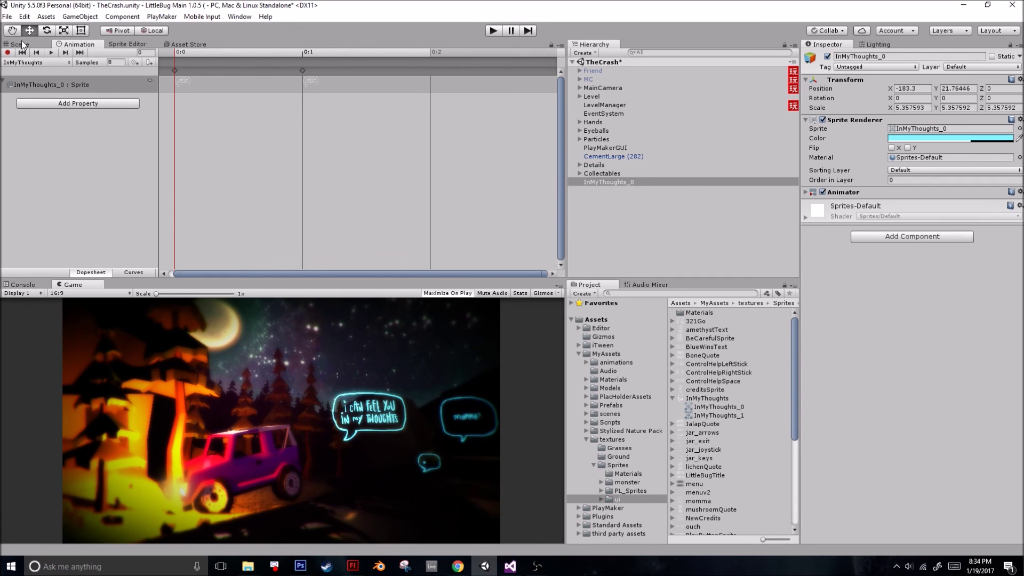
left_click(492, 30)
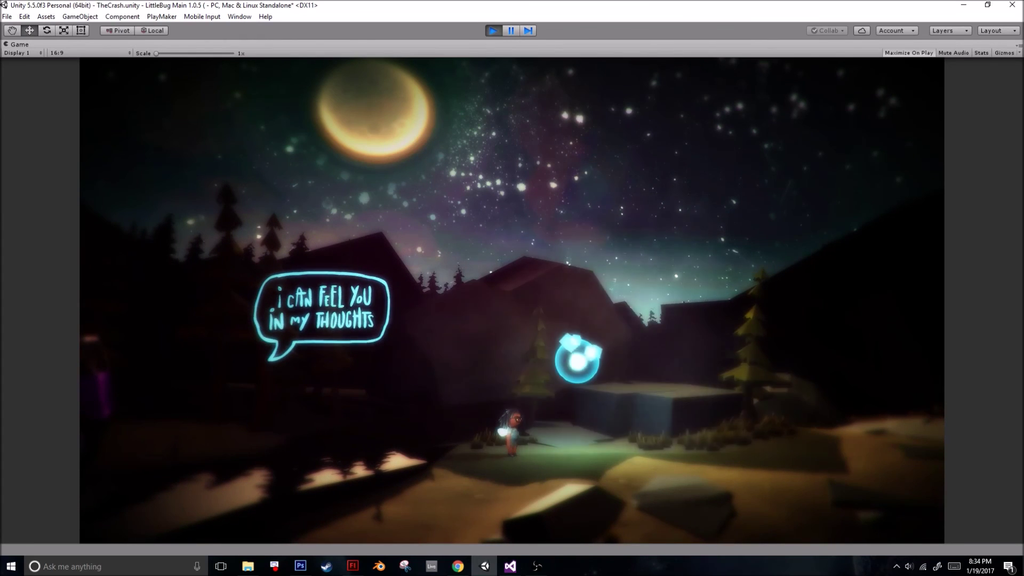
key("ctrl+p")
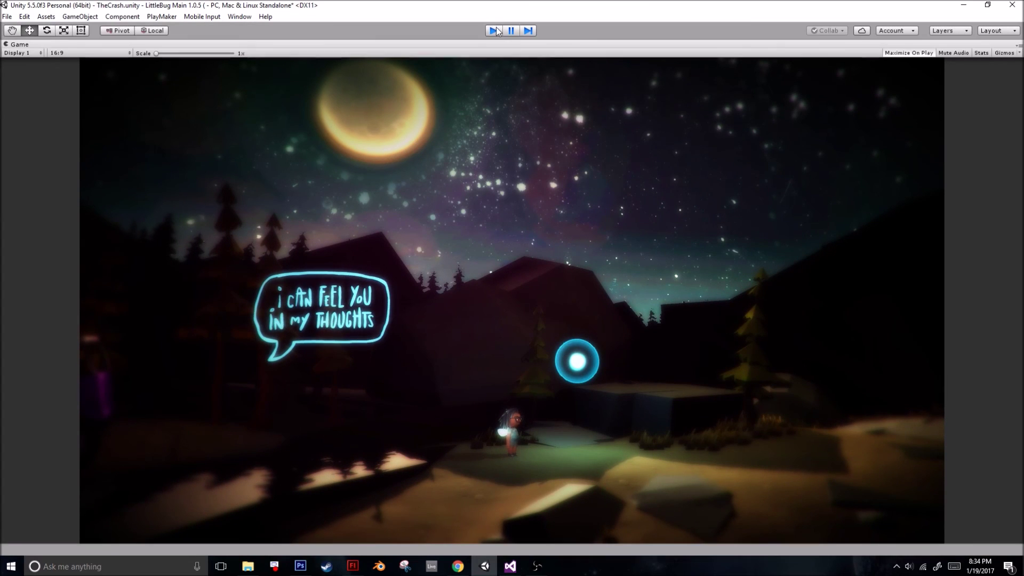